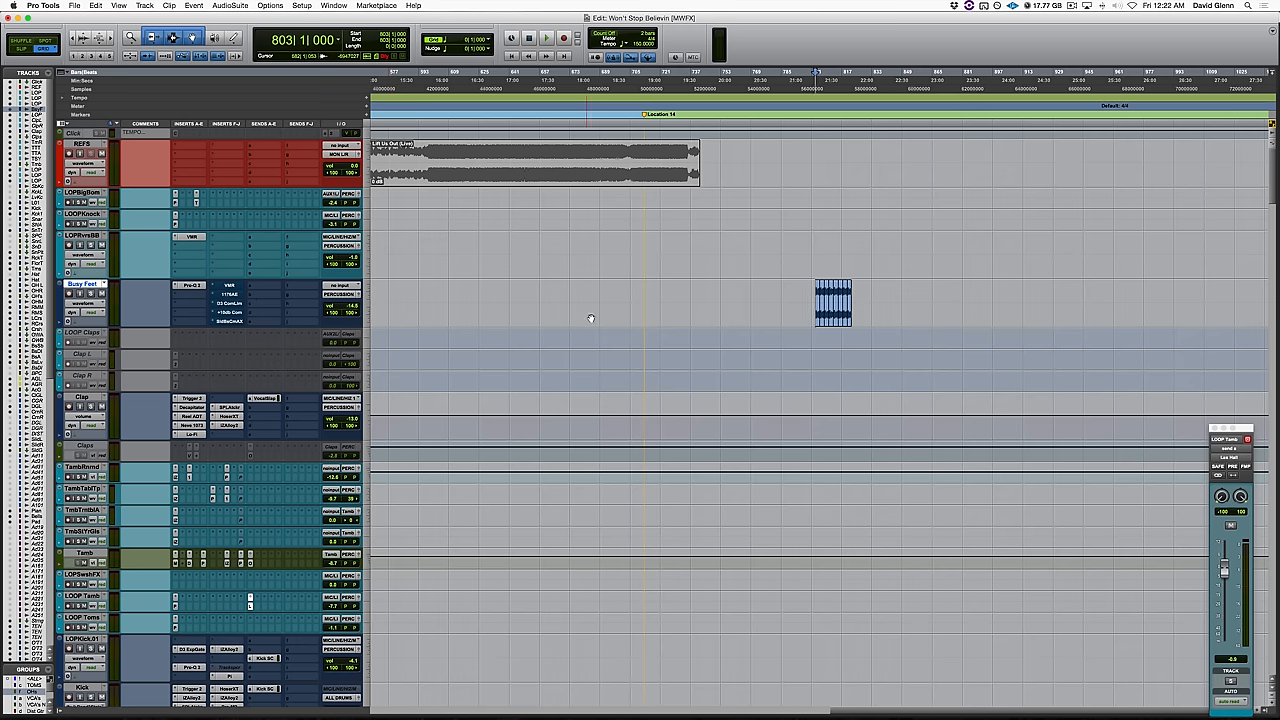
# Check the loop files in Finder, return to Pro Tools and zoom in on the Busy Feet clips
pyautogui.press('super+Tab')
pyautogui.press('Tab')
pyautogui.press('Tab')
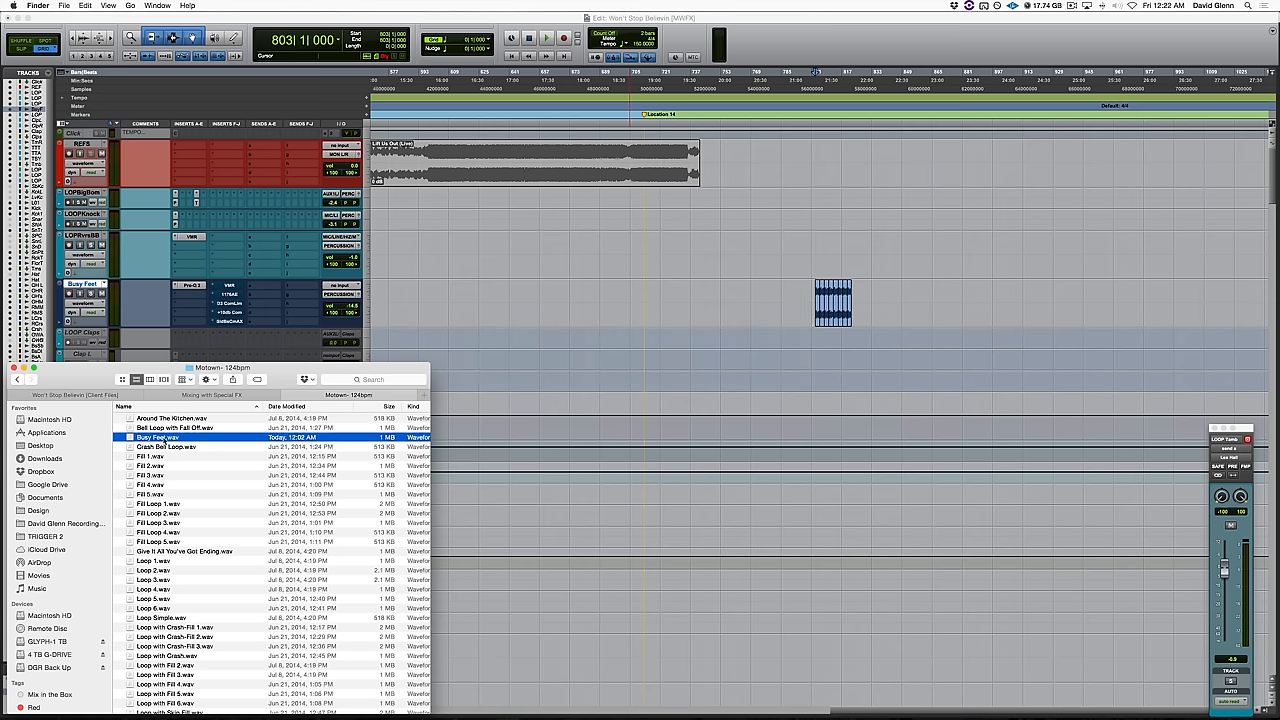
pyautogui.press('super+Tab')
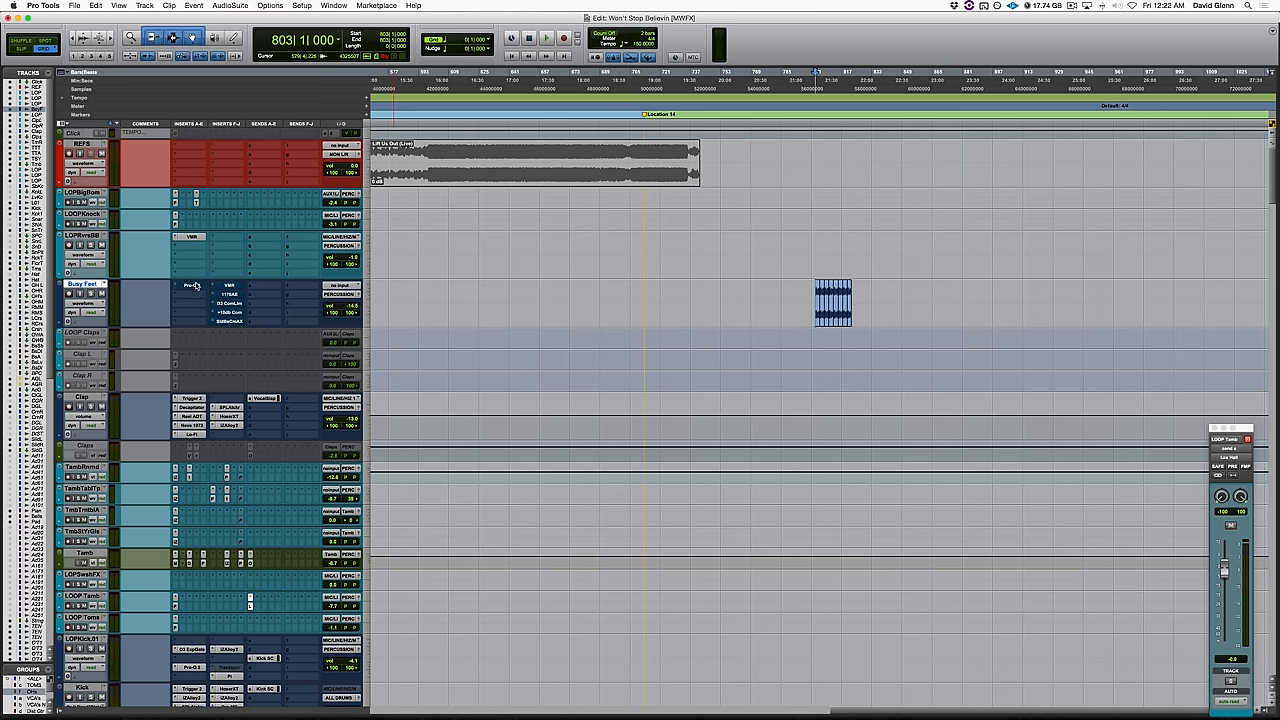
pyautogui.press('t')
pyautogui.hscroll(3, 469, 322)
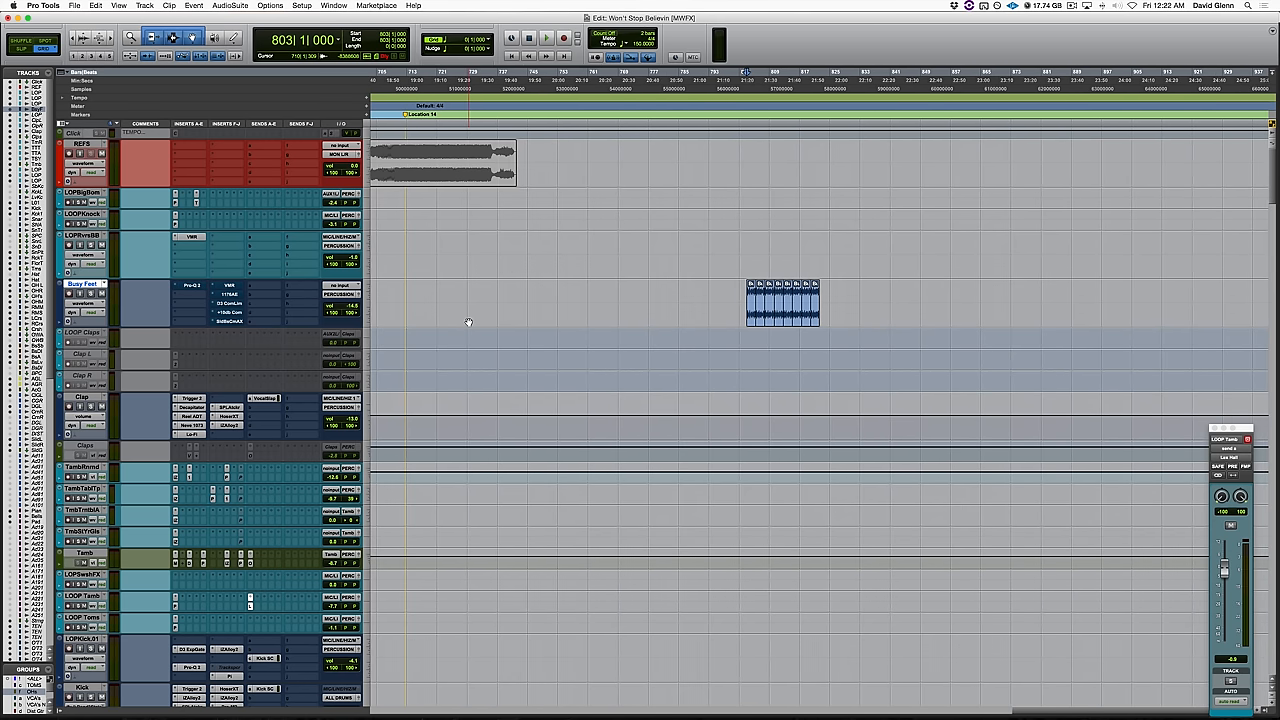
# Audition the loop while raising the Busy Feet volume fader, then cycle the edit mode
pyautogui.press('space')
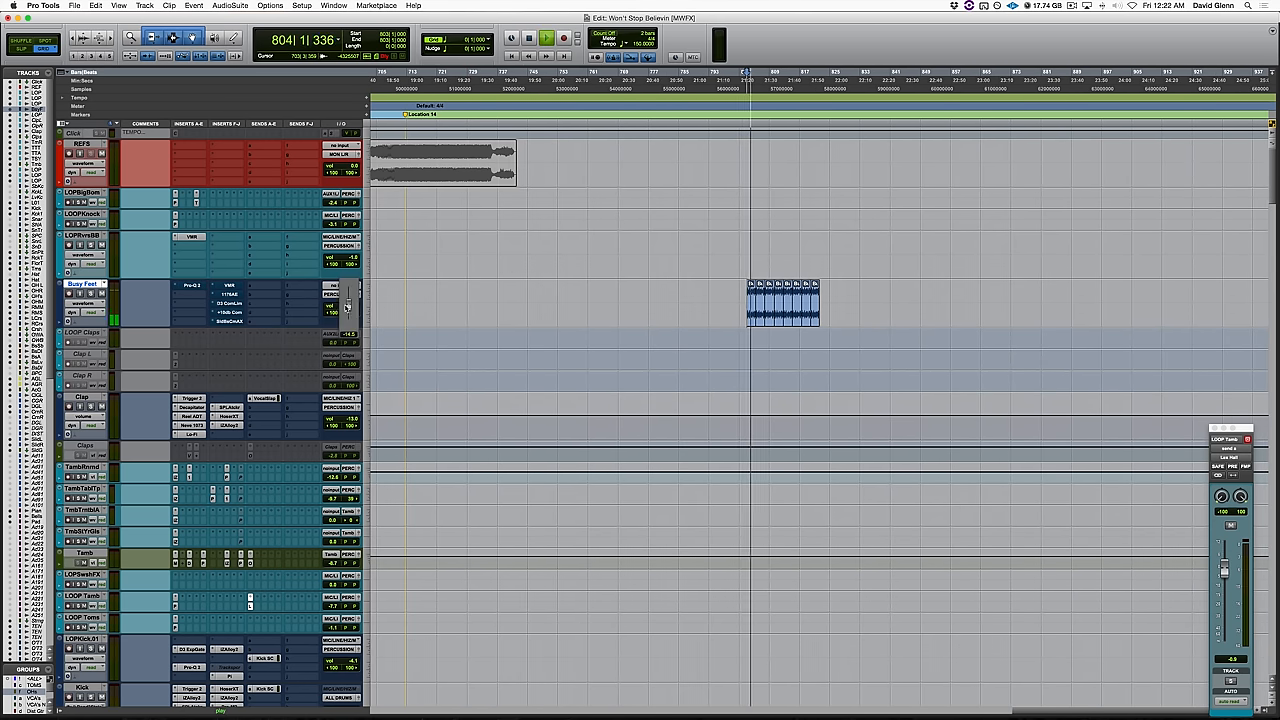
pyautogui.moveTo(352, 306); pyautogui.dragTo(359, 300)
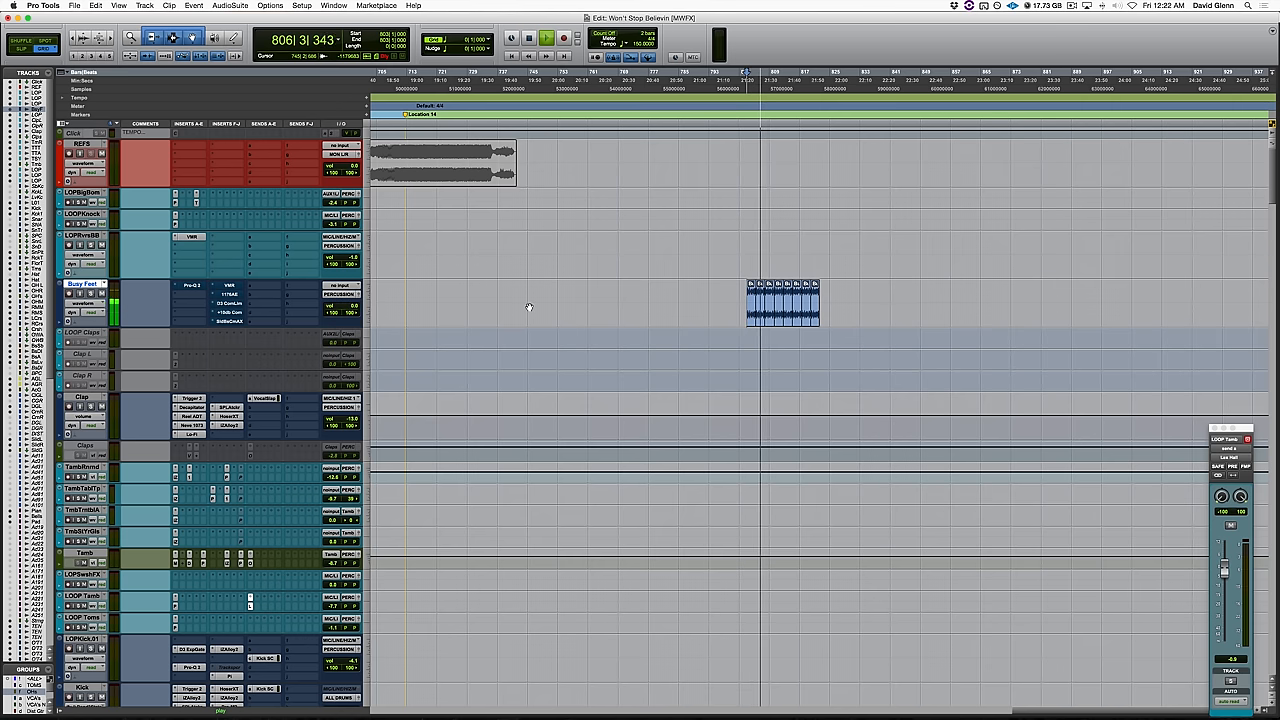
pyautogui.press('space')
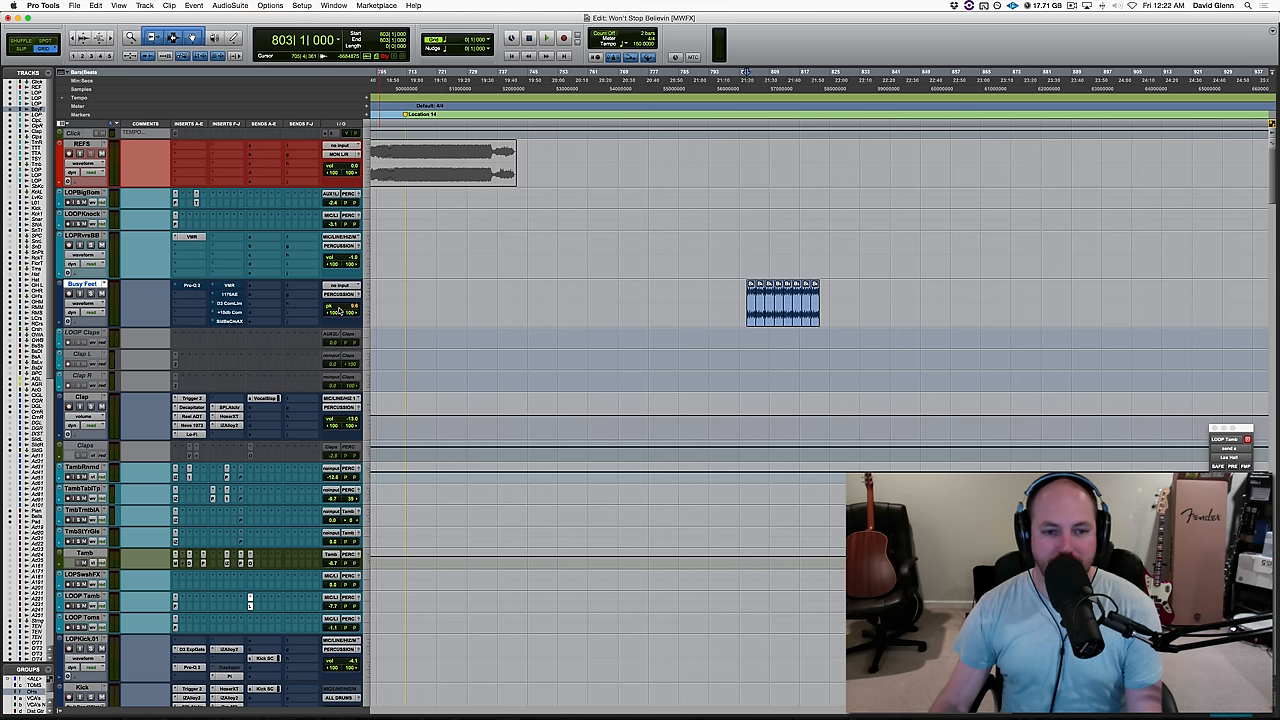
pyautogui.moveTo(340, 310); pyautogui.dragTo(340, 312)
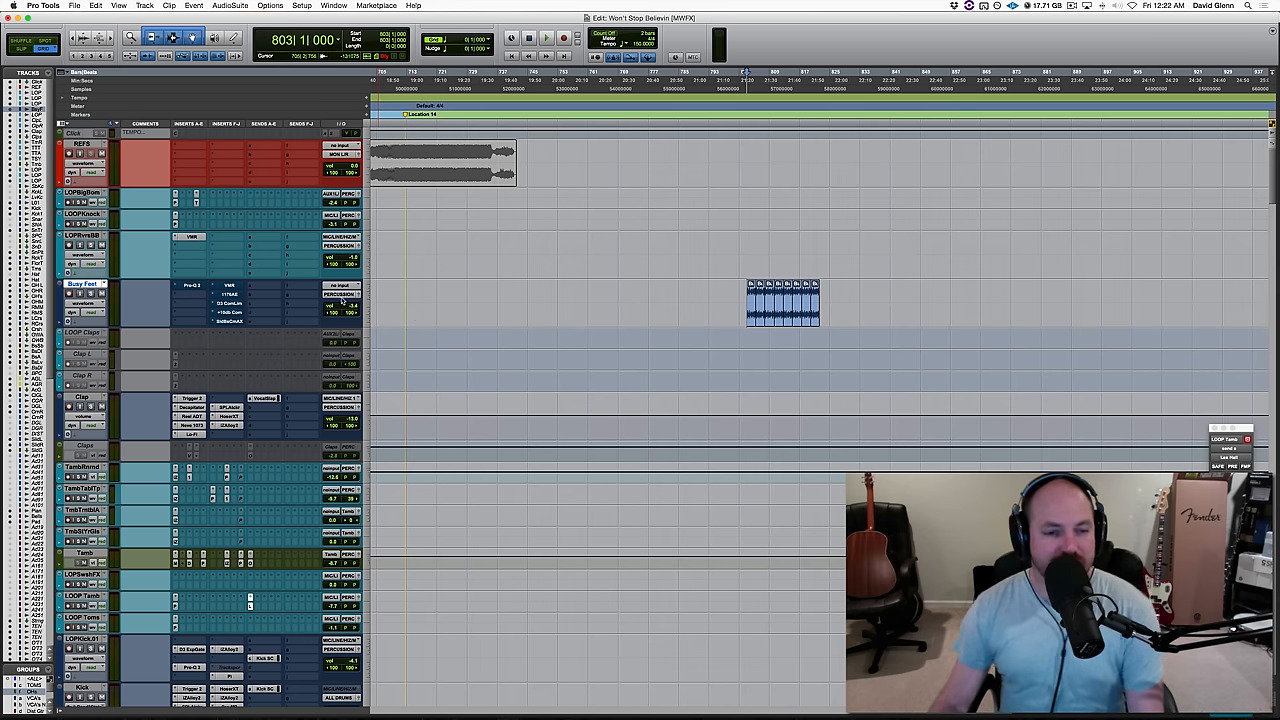
pyautogui.press('F1')
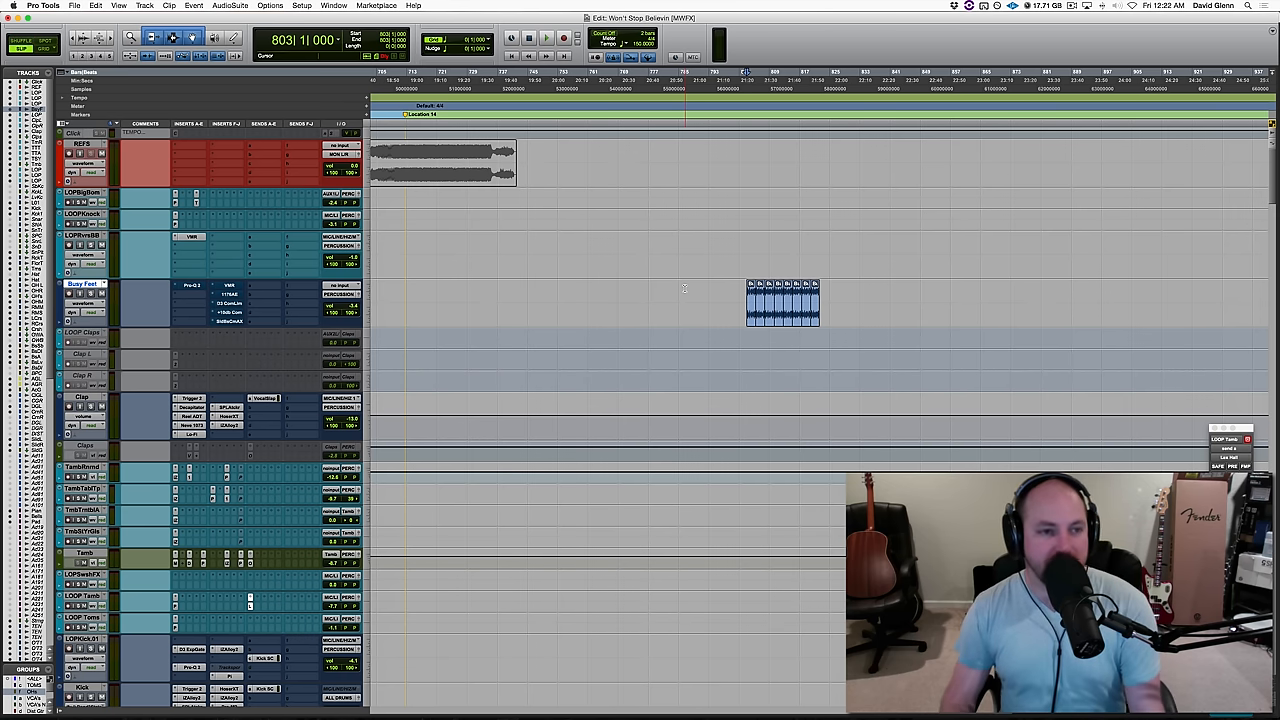
pyautogui.press('F2')
pyautogui.press('F2')
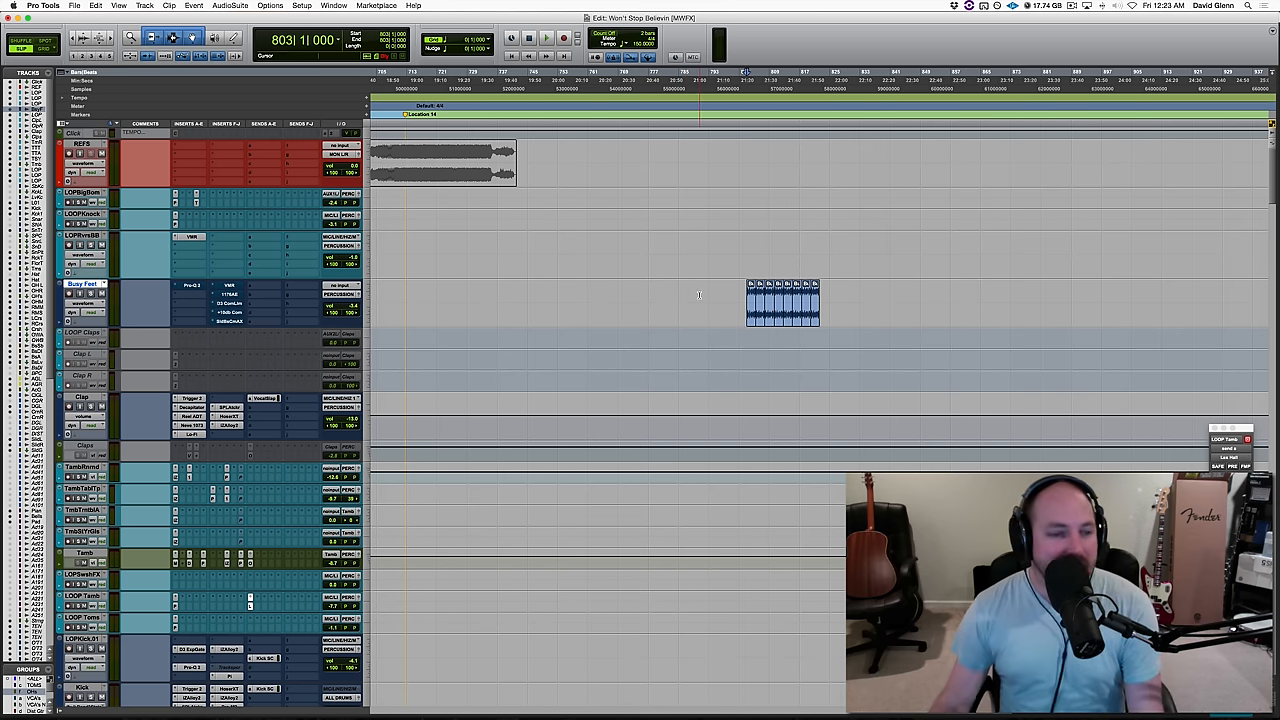
# Zoom in on the clips and bring up the Virtual Mix Rack FG-116 compressor on Busy Feet
pyautogui.press('t')
pyautogui.press('t')
pyautogui.press('t')
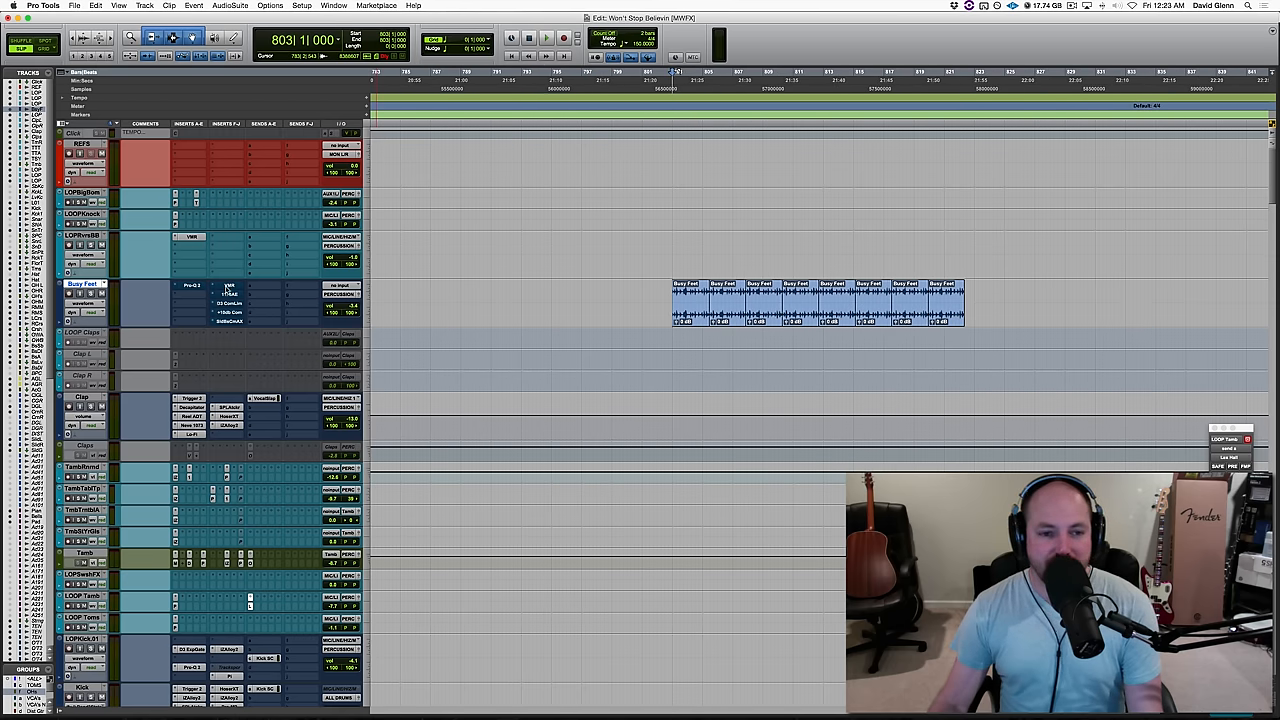
pyautogui.click(228, 287)
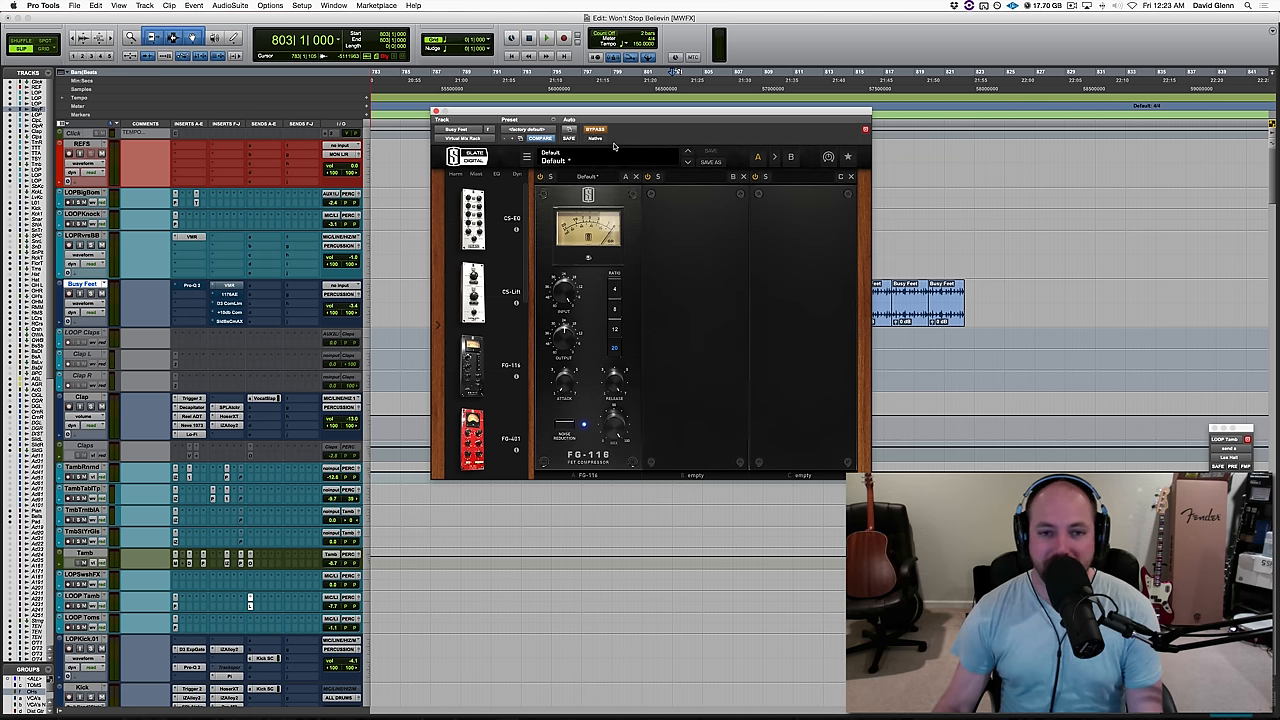
# Move the compressor window left, audition the loop, and set the FG-116 ratio to 4
pyautogui.moveTo(600, 112); pyautogui.dragTo(506, 112)
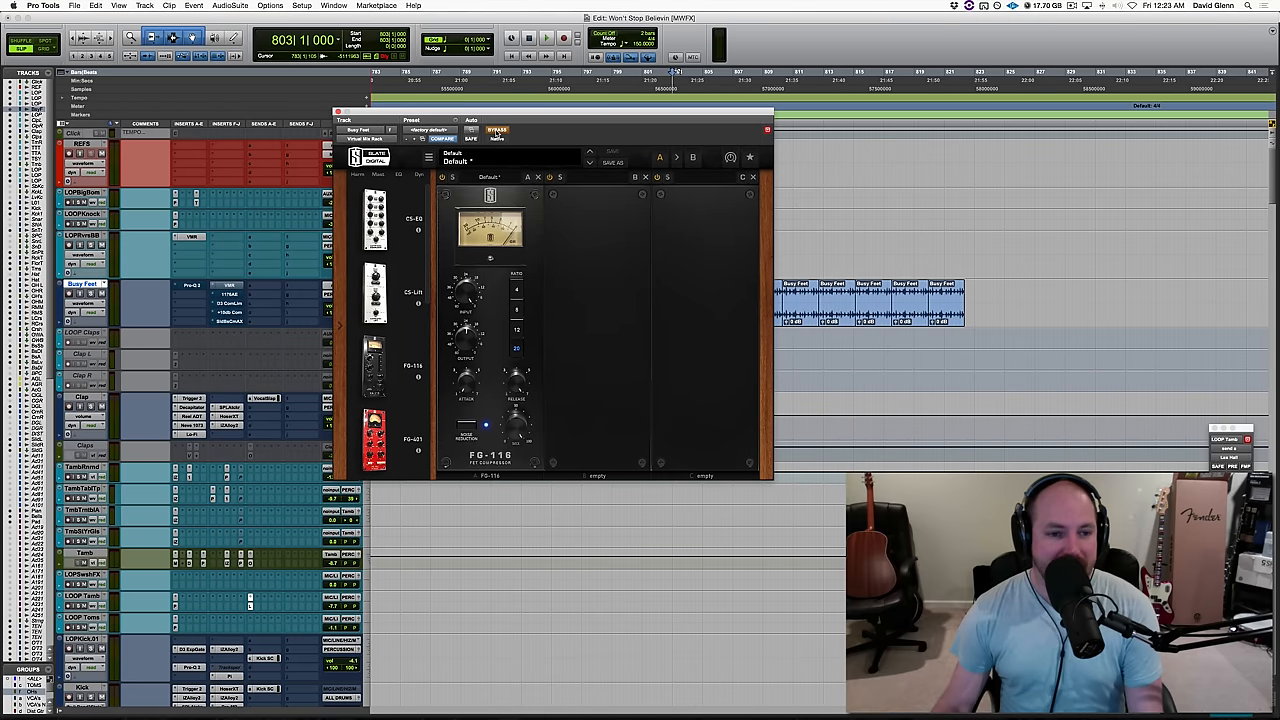
pyautogui.press('space')
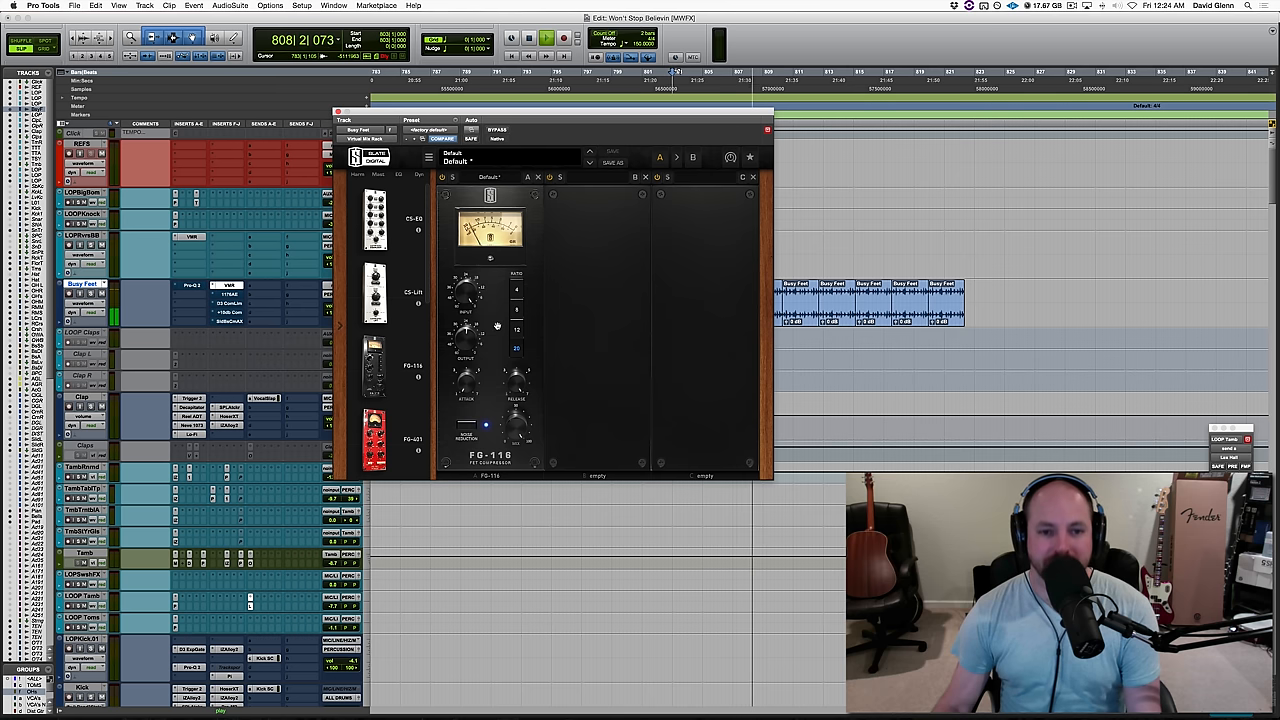
pyautogui.press('space')
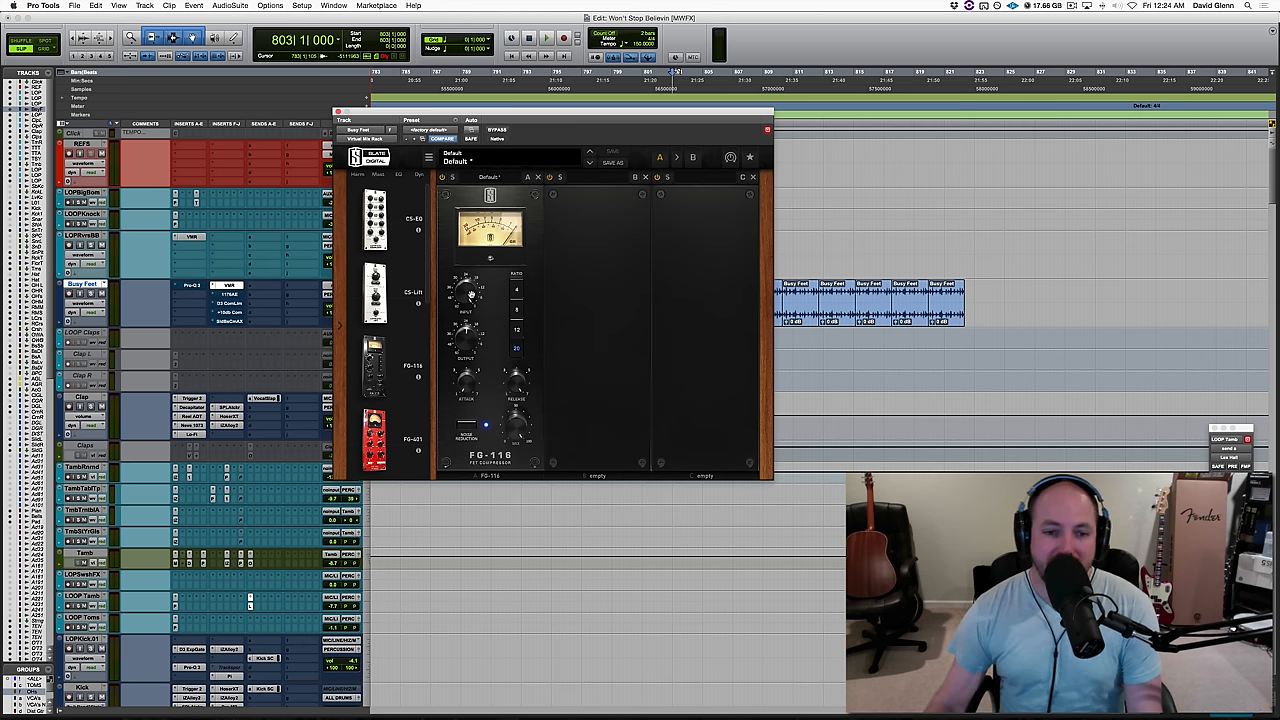
pyautogui.click(517, 289)
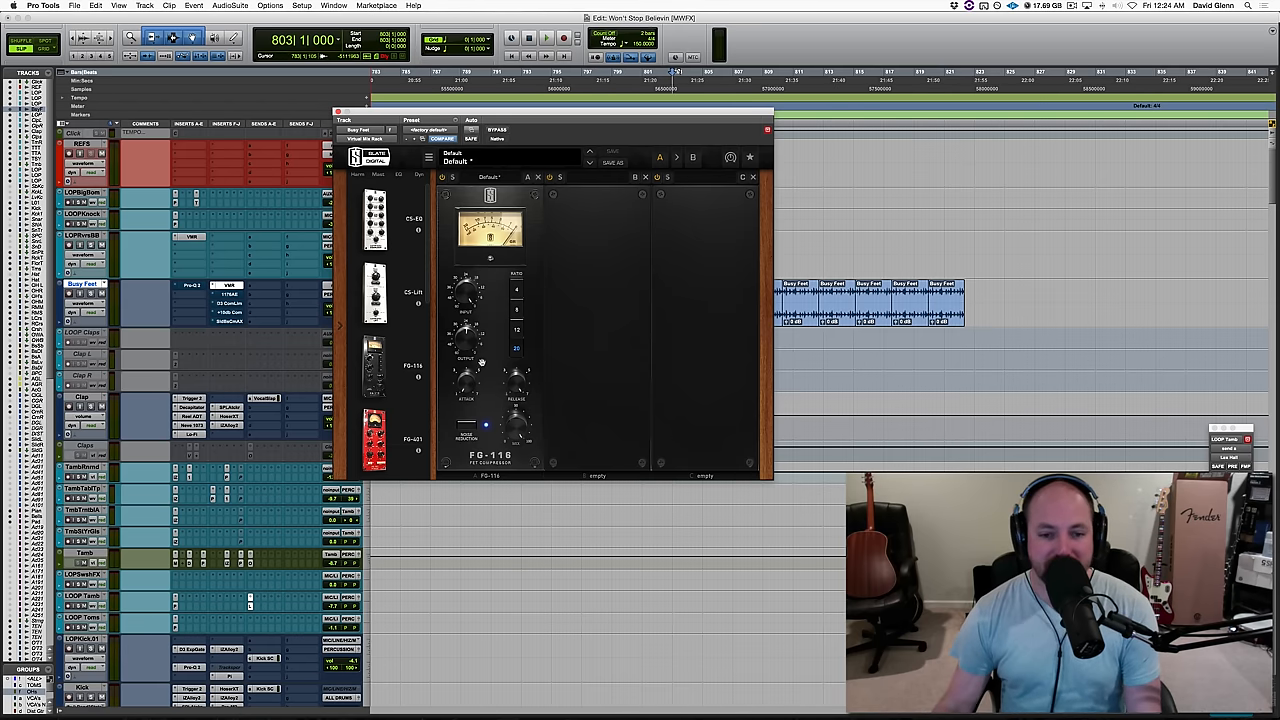
pyautogui.moveTo(515, 427)
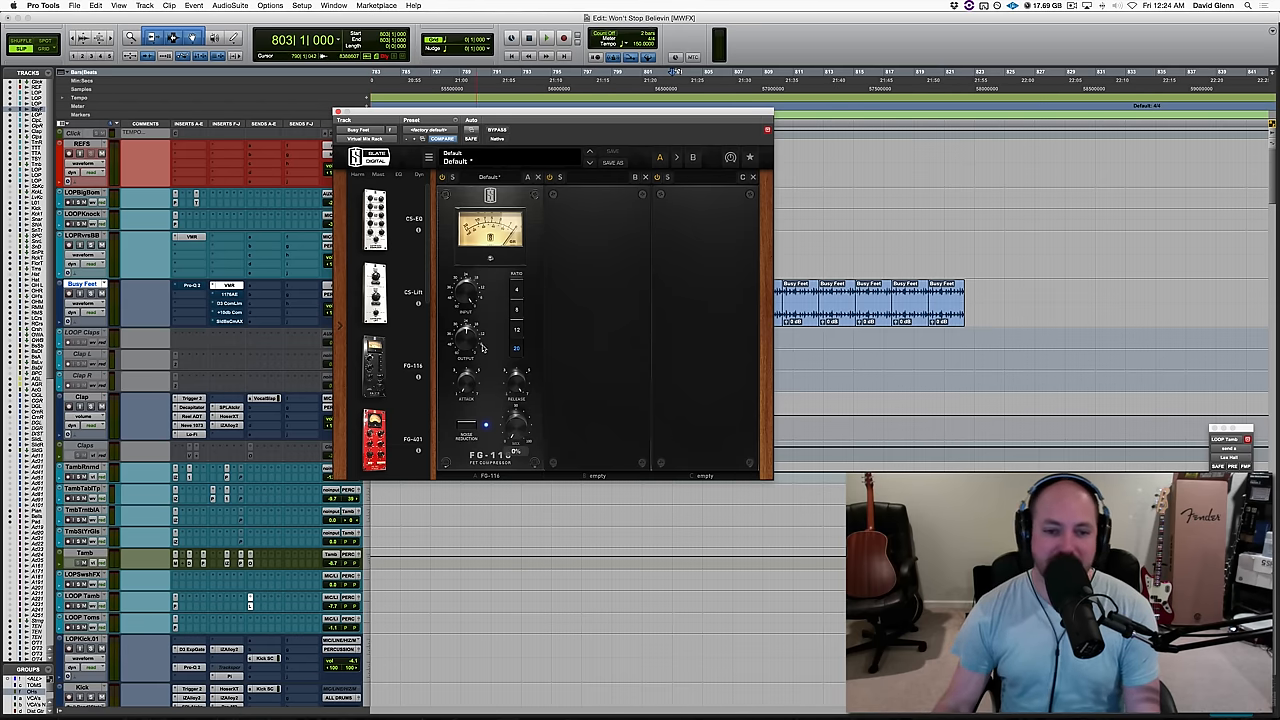
# While playing, blend the Mix knob to about 63% and bypass-compare the compressor
pyautogui.press('space')
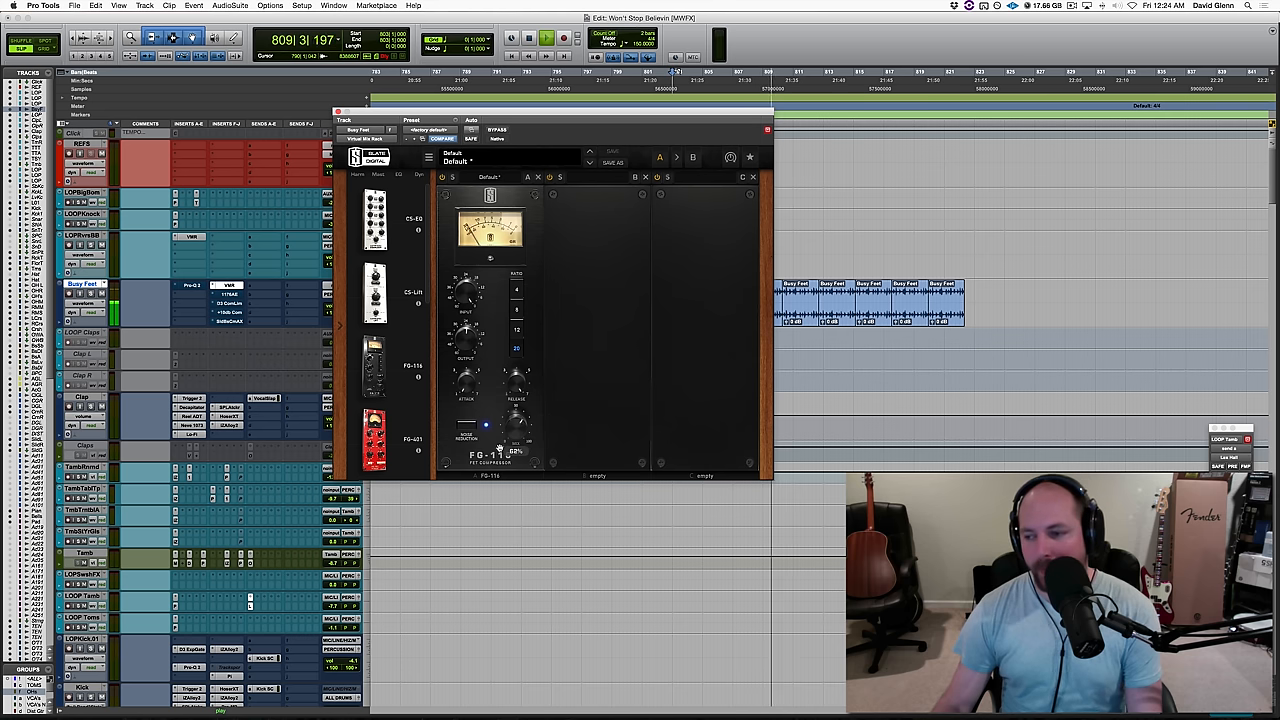
pyautogui.moveTo(519, 425); pyautogui.dragTo(495, 455)
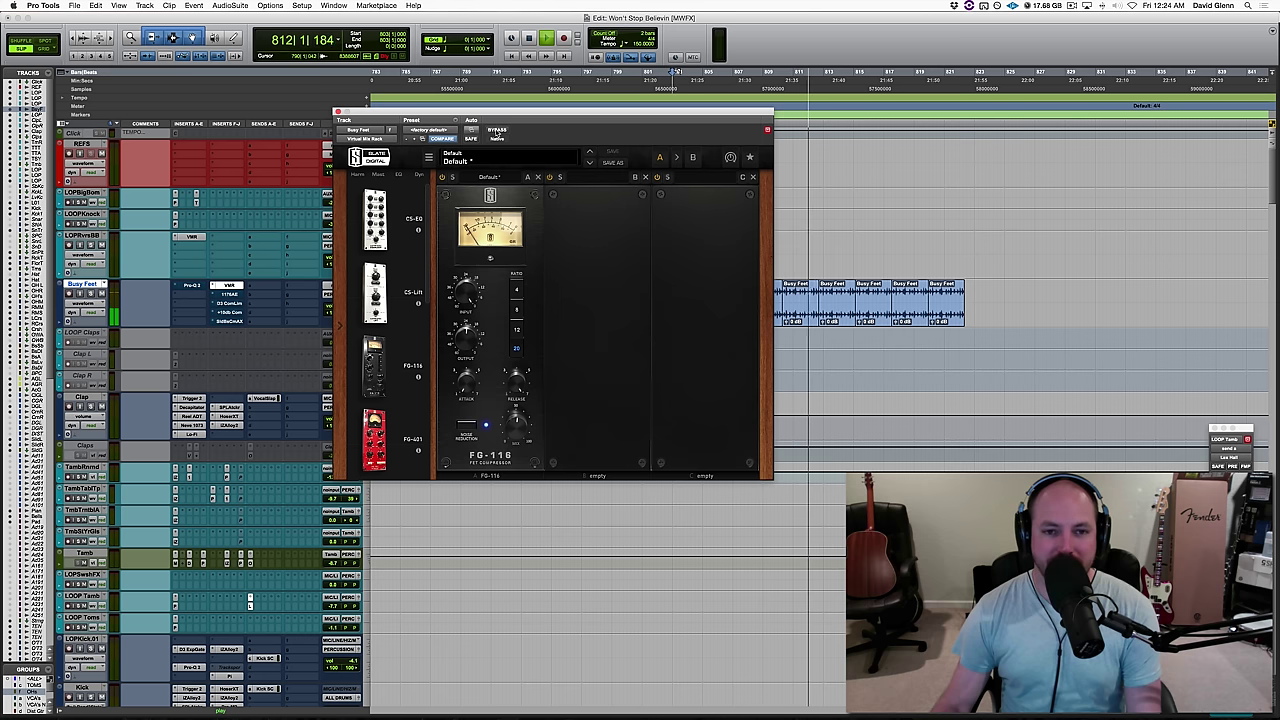
pyautogui.click(497, 131)
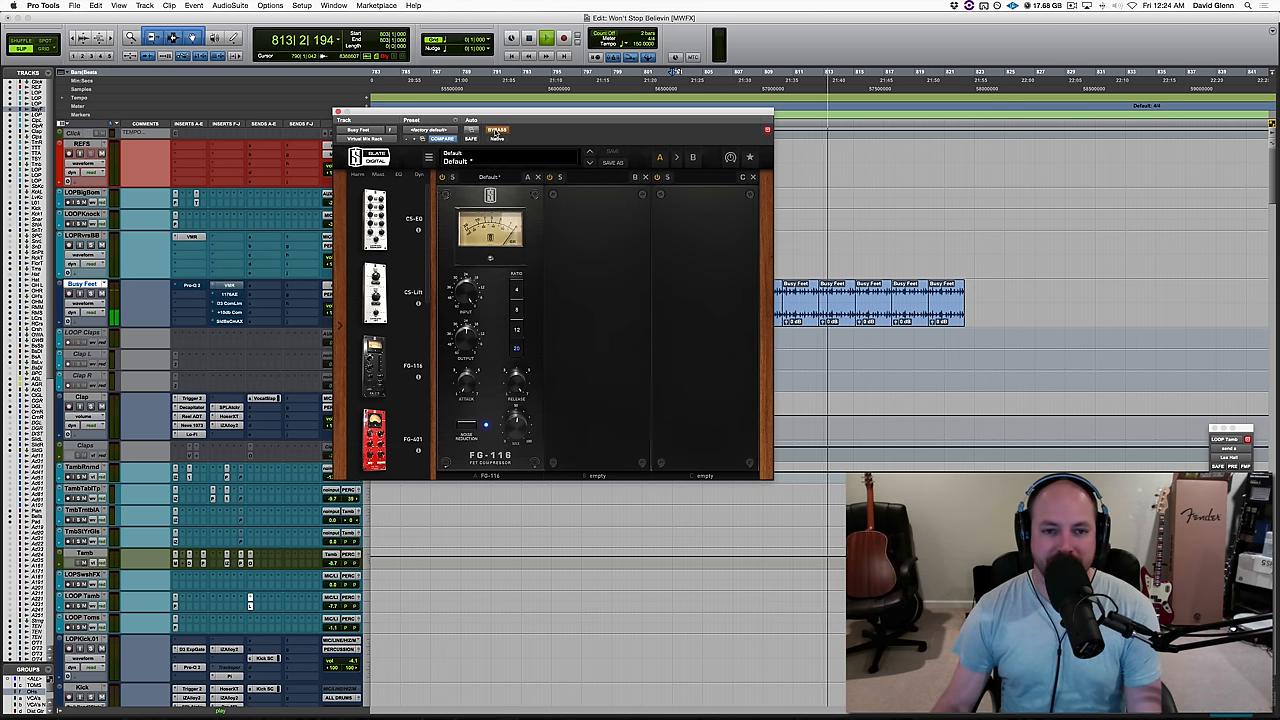
pyautogui.click(497, 131)
pyautogui.press('space')
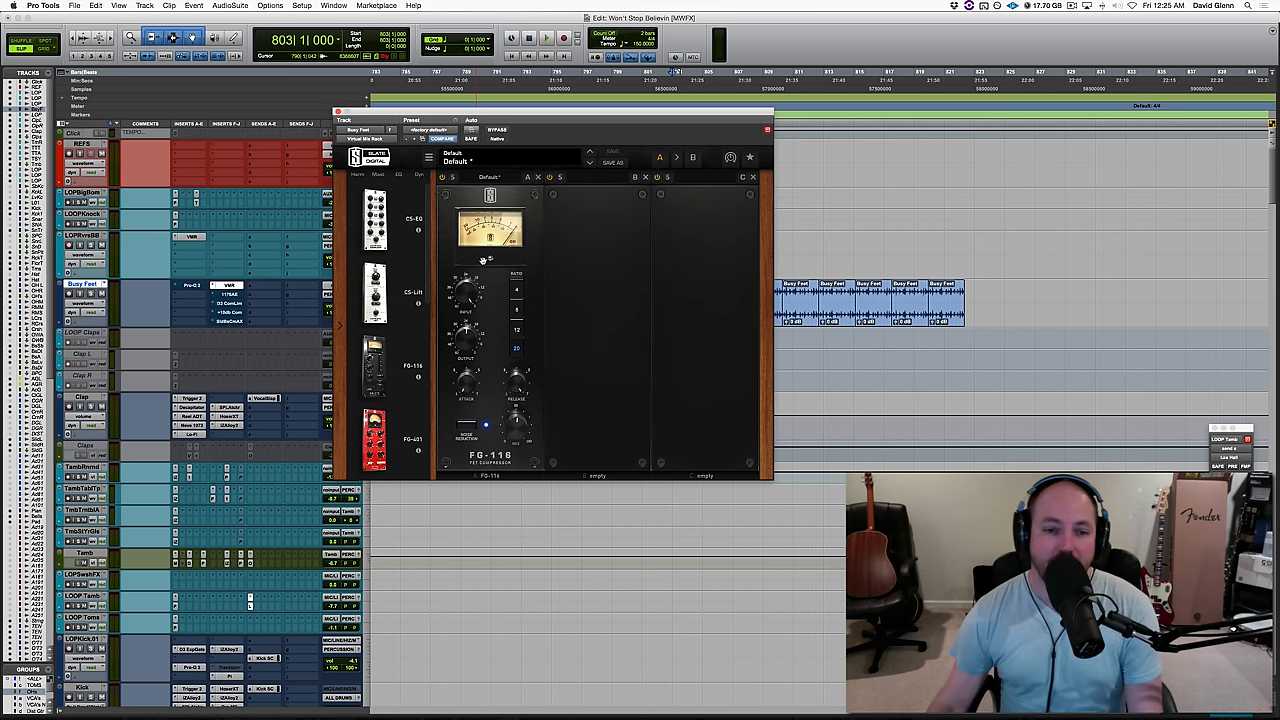
# Show the Busy Feet Pro-Q EQ and switch off its bypass so the low cut feeds the compressor
pyautogui.click(192, 286)
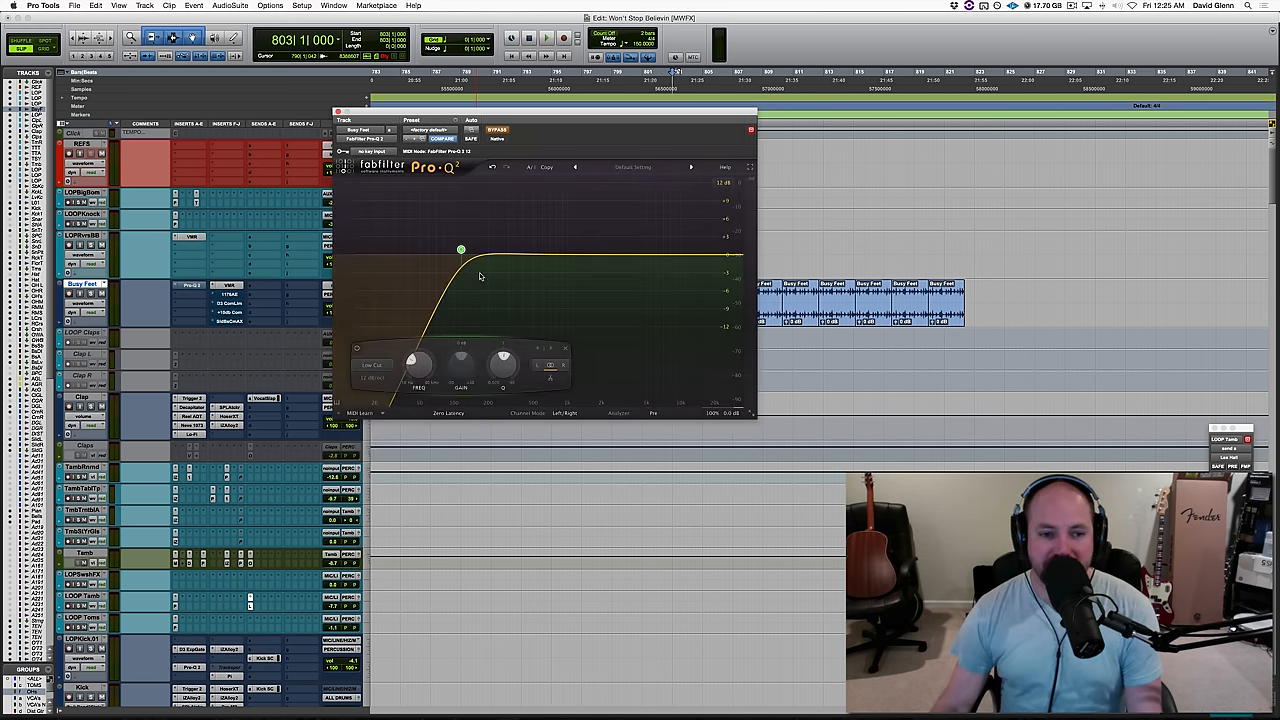
pyautogui.moveTo(461, 249)
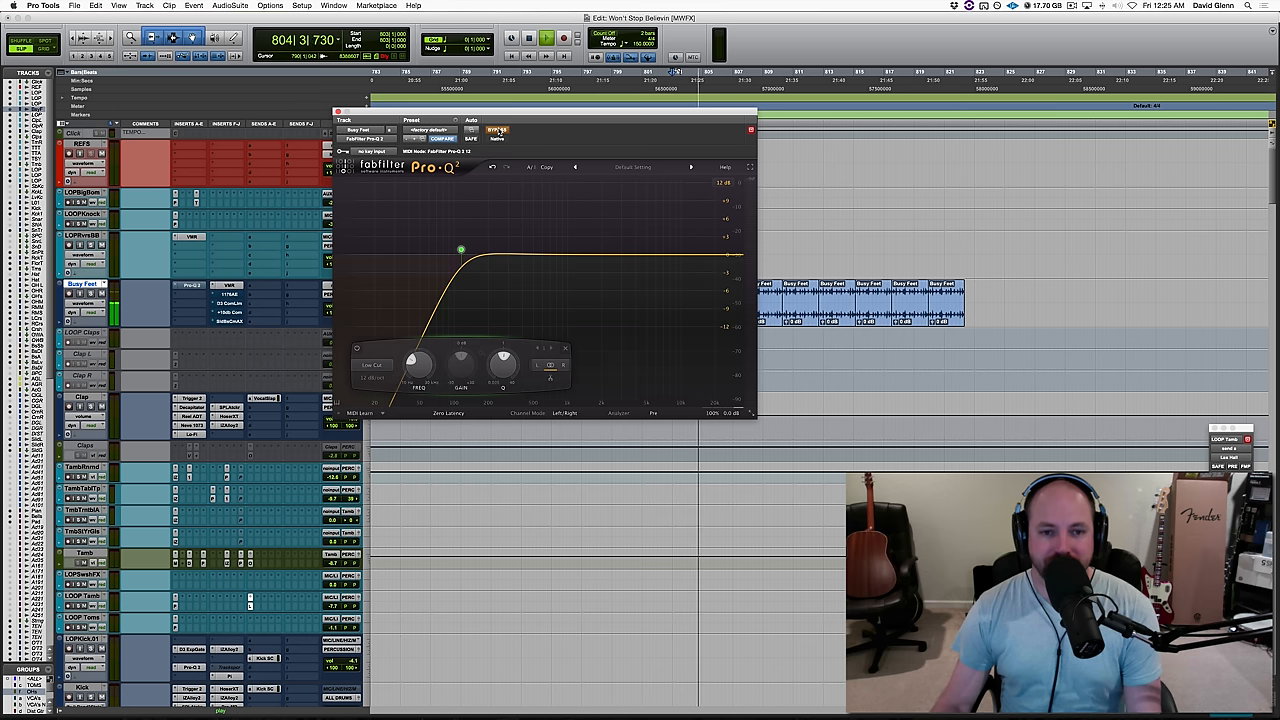
pyautogui.click(498, 131)
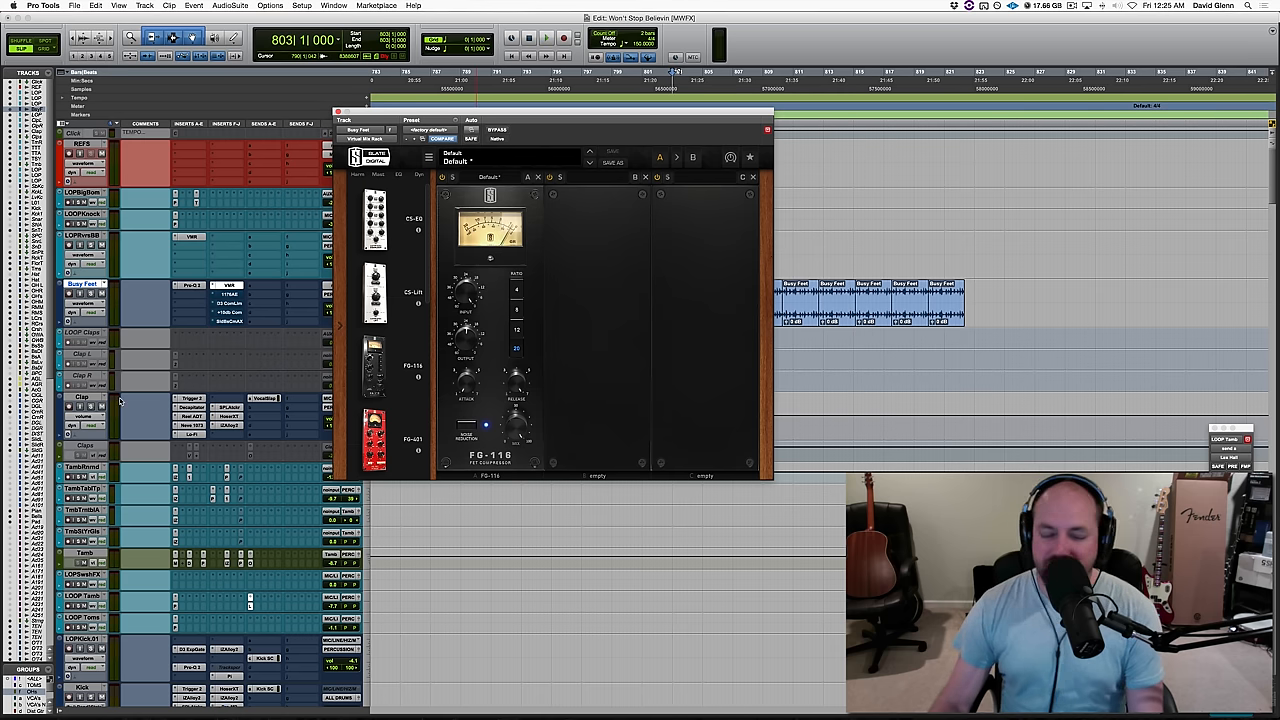
pyautogui.scroll(-5, 118, 400)
pyautogui.scroll(-5, 118, 400)
pyautogui.scroll(-5, 120, 400)
pyautogui.scroll(-5, 125, 400)
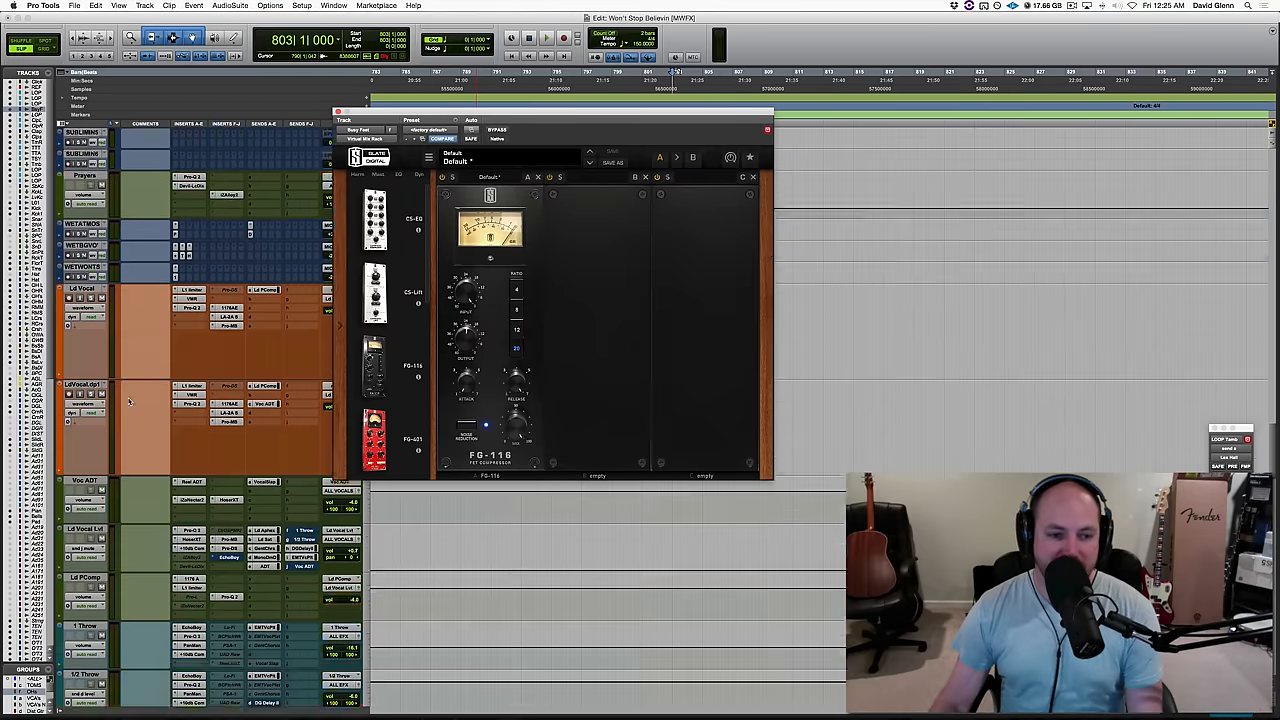
pyautogui.scroll(-5, 129, 400)
pyautogui.scroll(-5, 129, 400)
pyautogui.scroll(-5, 129, 400)
pyautogui.scroll(-5, 129, 400)
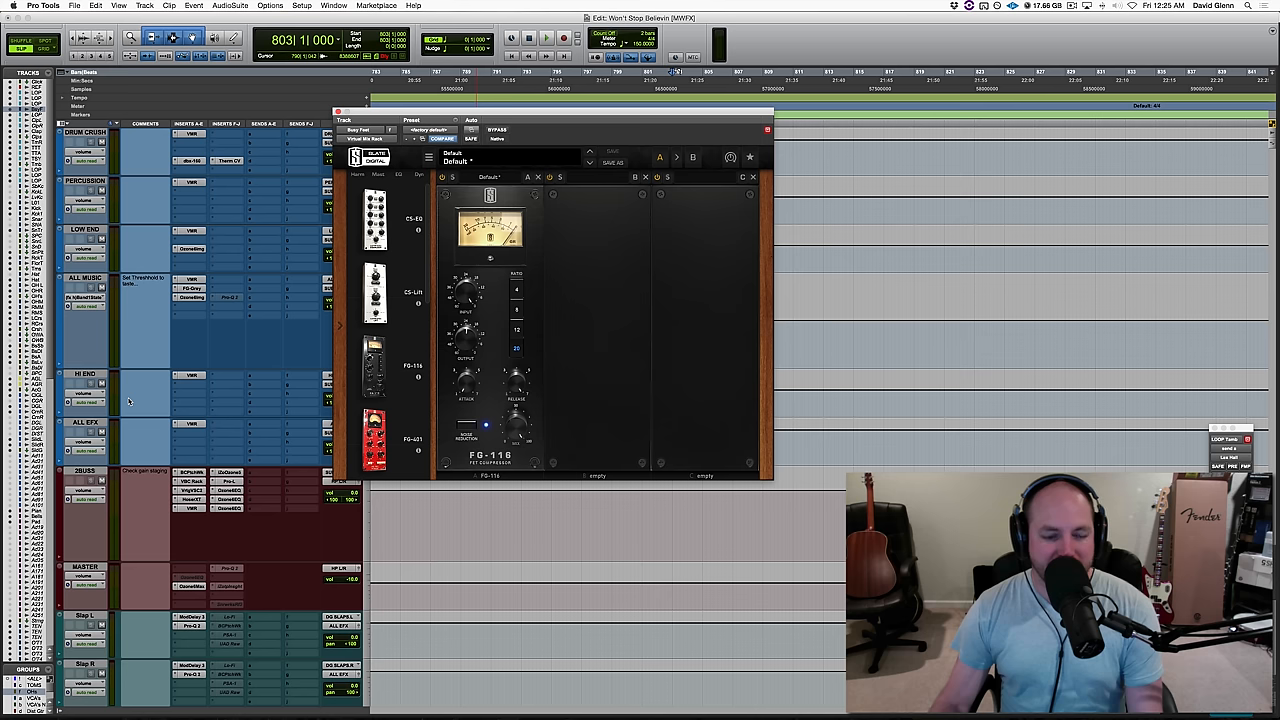
pyautogui.scroll(-3, 141, 471)
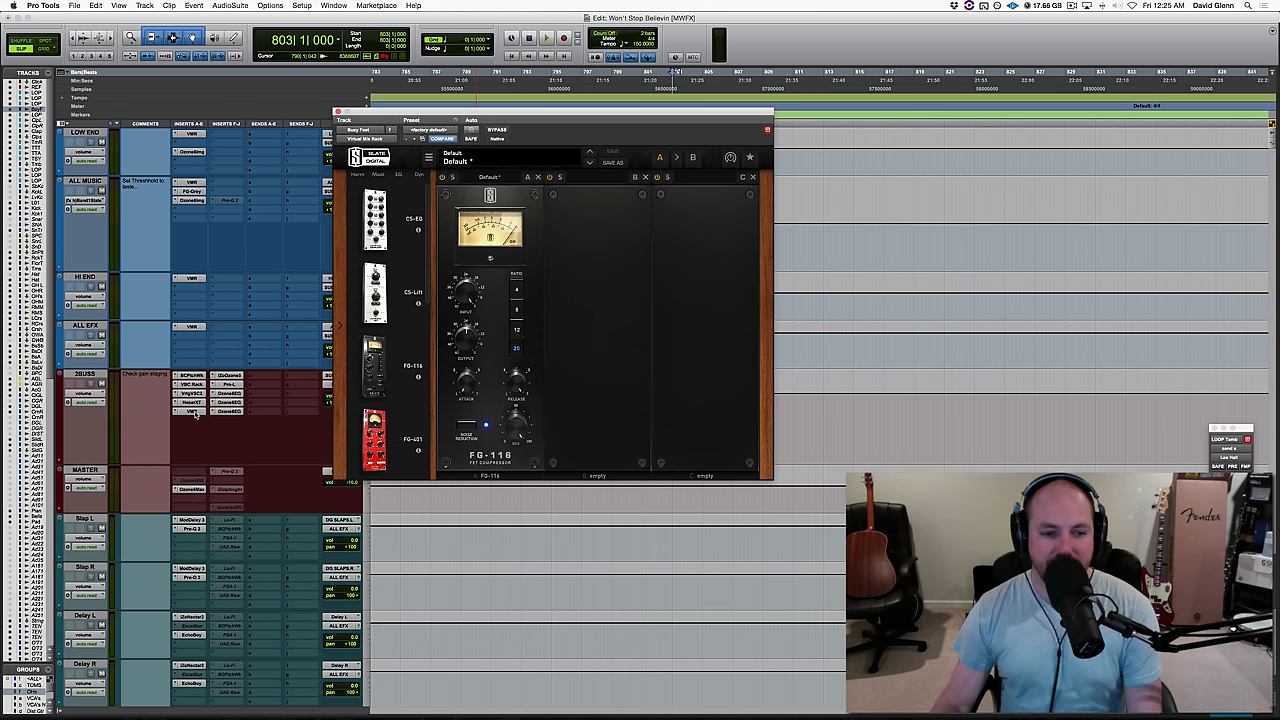
# Bring up the Vertigo VSC-2 compressor inserted on the 2BUSS track
pyautogui.click(190, 393)
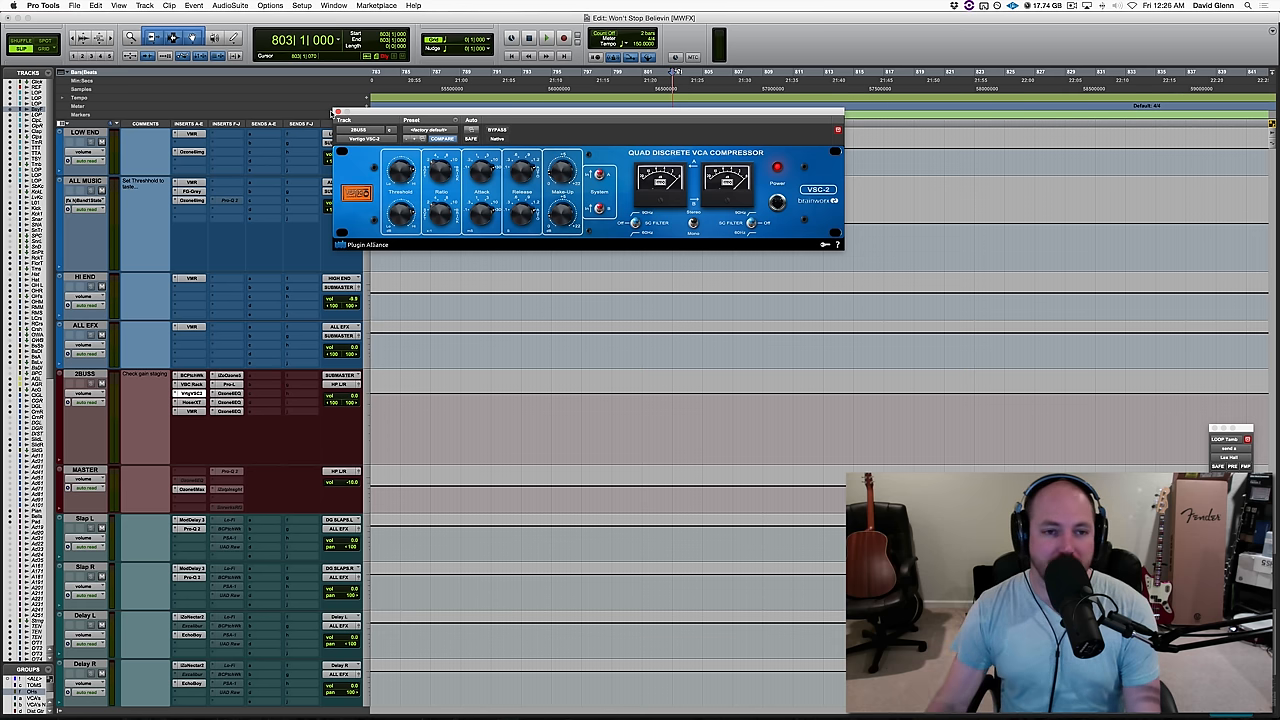
# Close the VSC-2 window and bring up the UAD 1176 limiting amplifier on Busy Feet
pyautogui.click(338, 112)
pyautogui.scroll(-10, 243, 350)
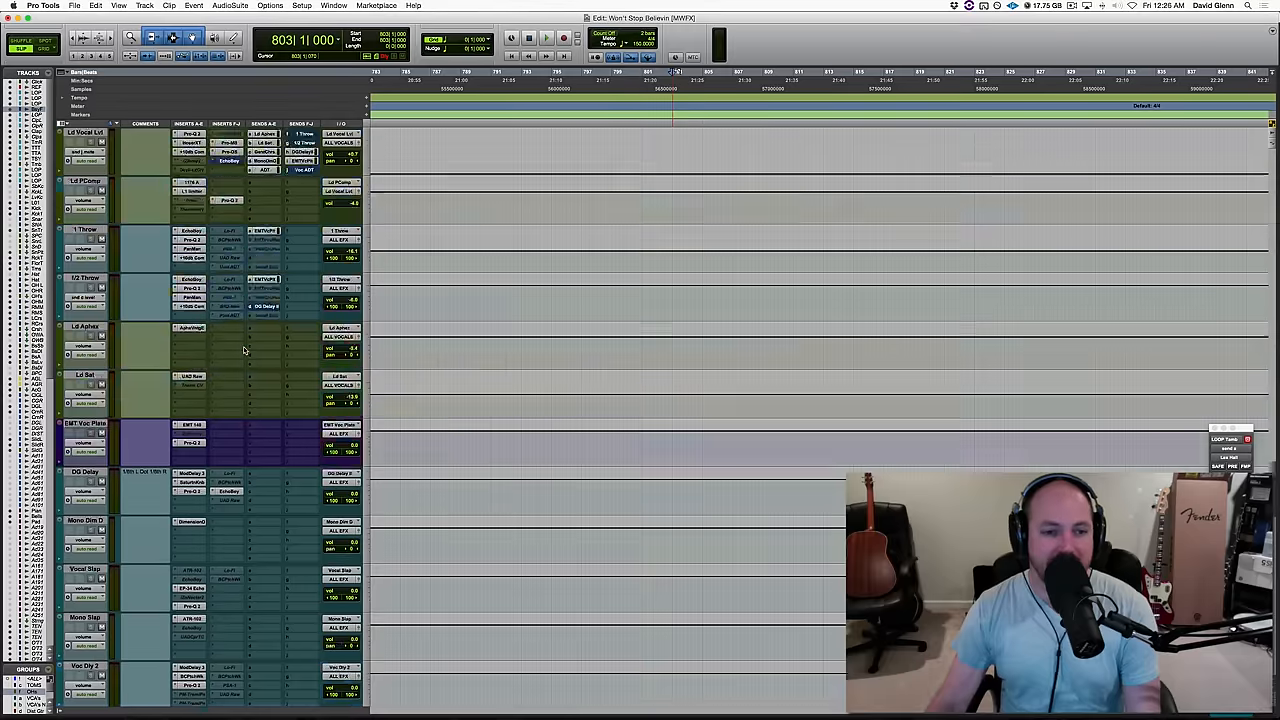
pyautogui.scroll(10, 243, 350)
pyautogui.scroll(10, 243, 350)
pyautogui.scroll(5, 243, 350)
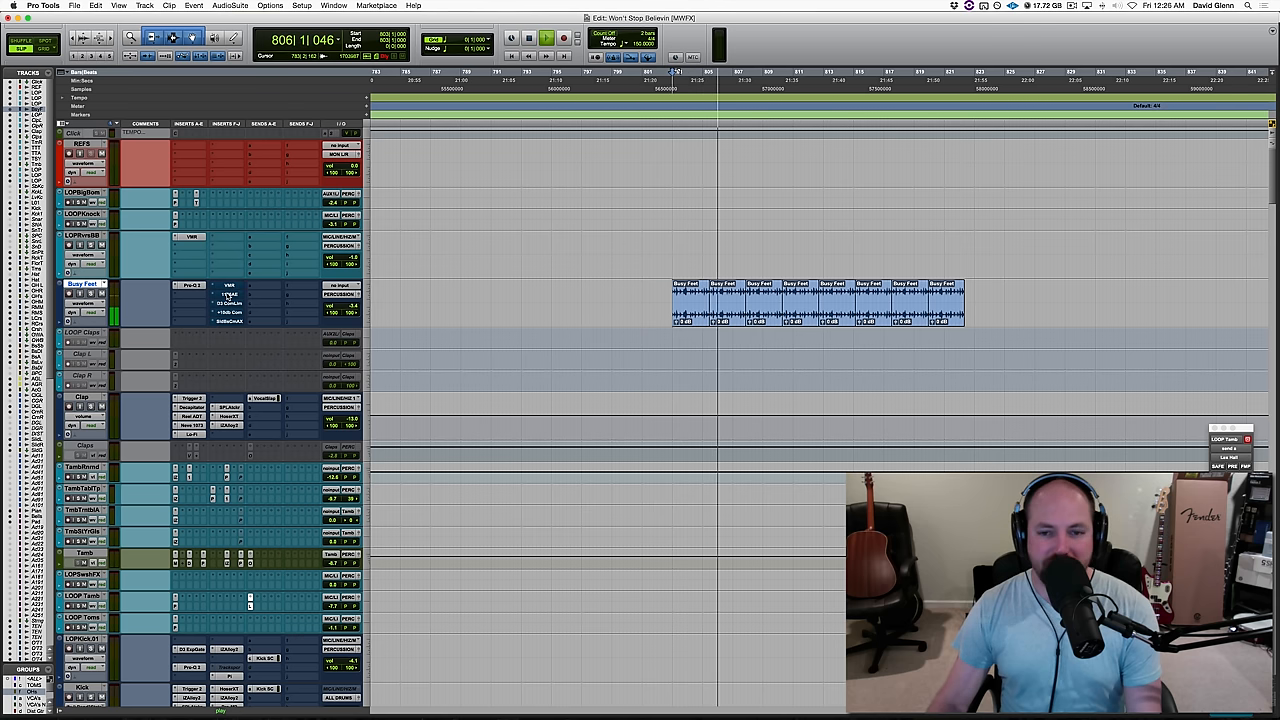
pyautogui.click(230, 294)
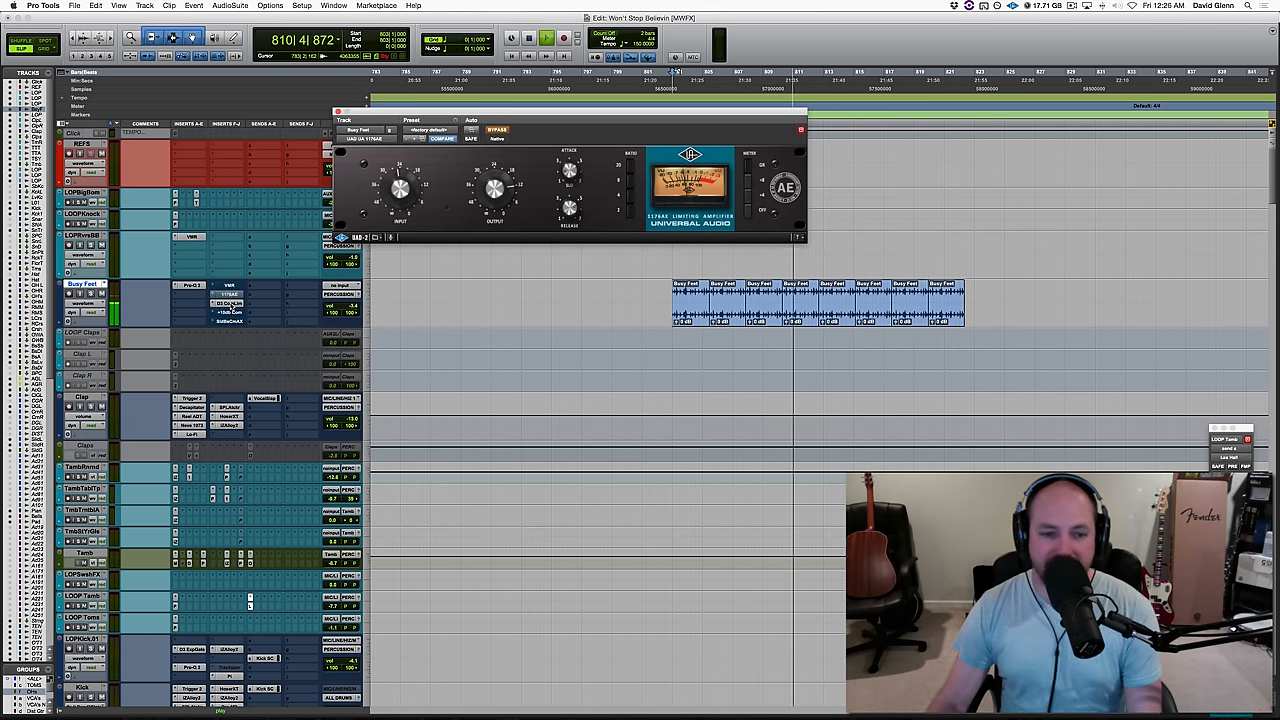
# Switch the plugin window to the Dyn3 Compressor/Limiter on Busy Feet
pyautogui.click(230, 312)
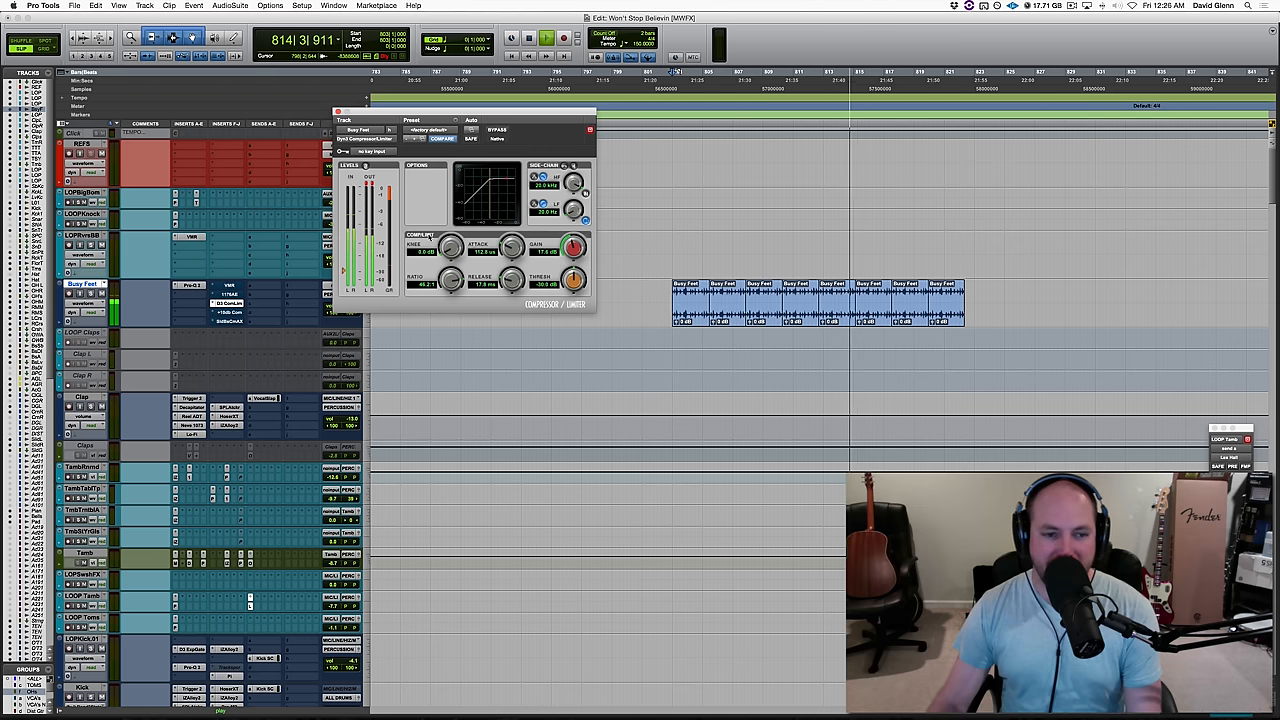
# Switch the plugin window to the boz +10db compressor on Busy Feet
pyautogui.click(229, 313)
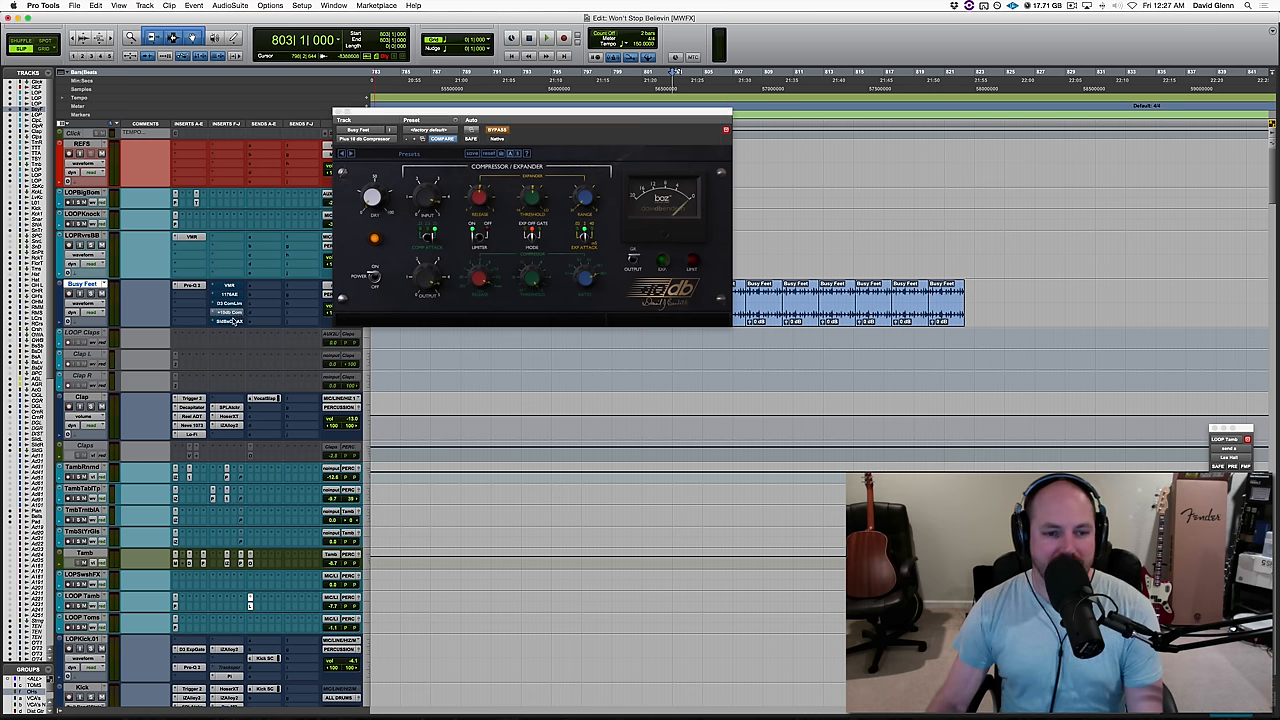
# Switch the plugin window to the Solid Bus Comp on Busy Feet
pyautogui.click(240, 320)
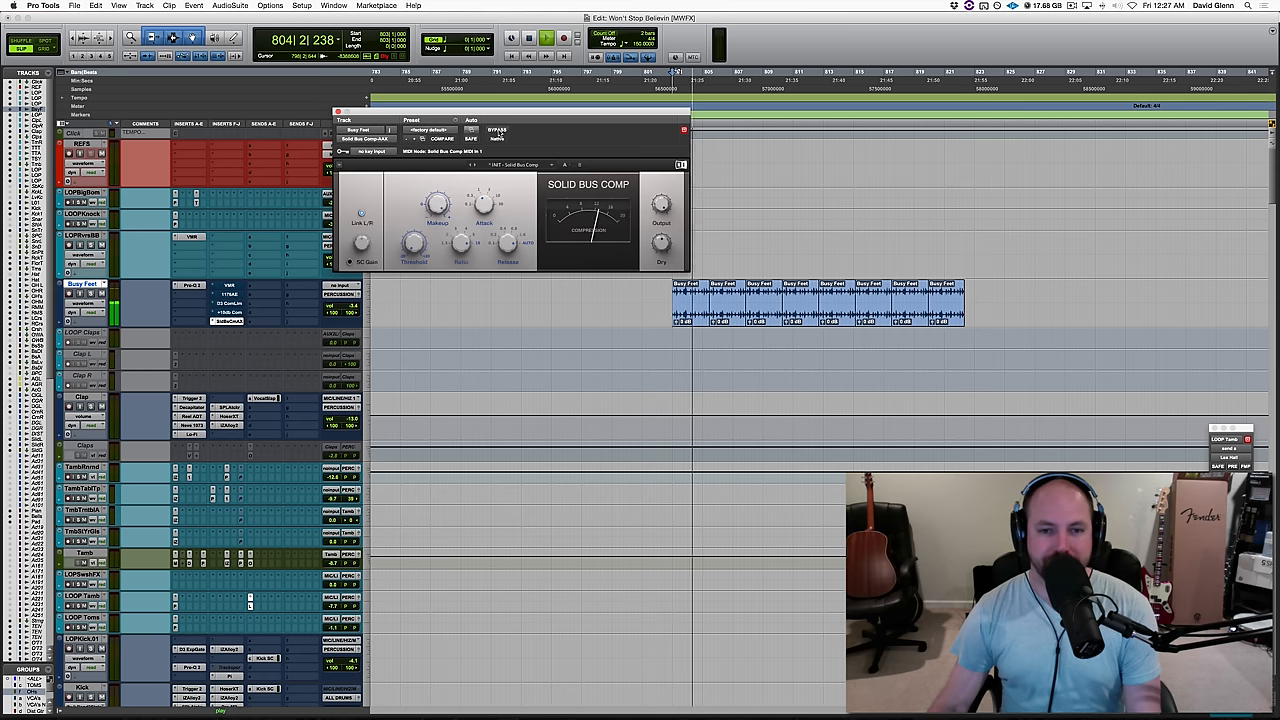
# Compare the Solid Bus Comp on and bypassed, leave it engaged, and stop playback
pyautogui.click(498, 130)
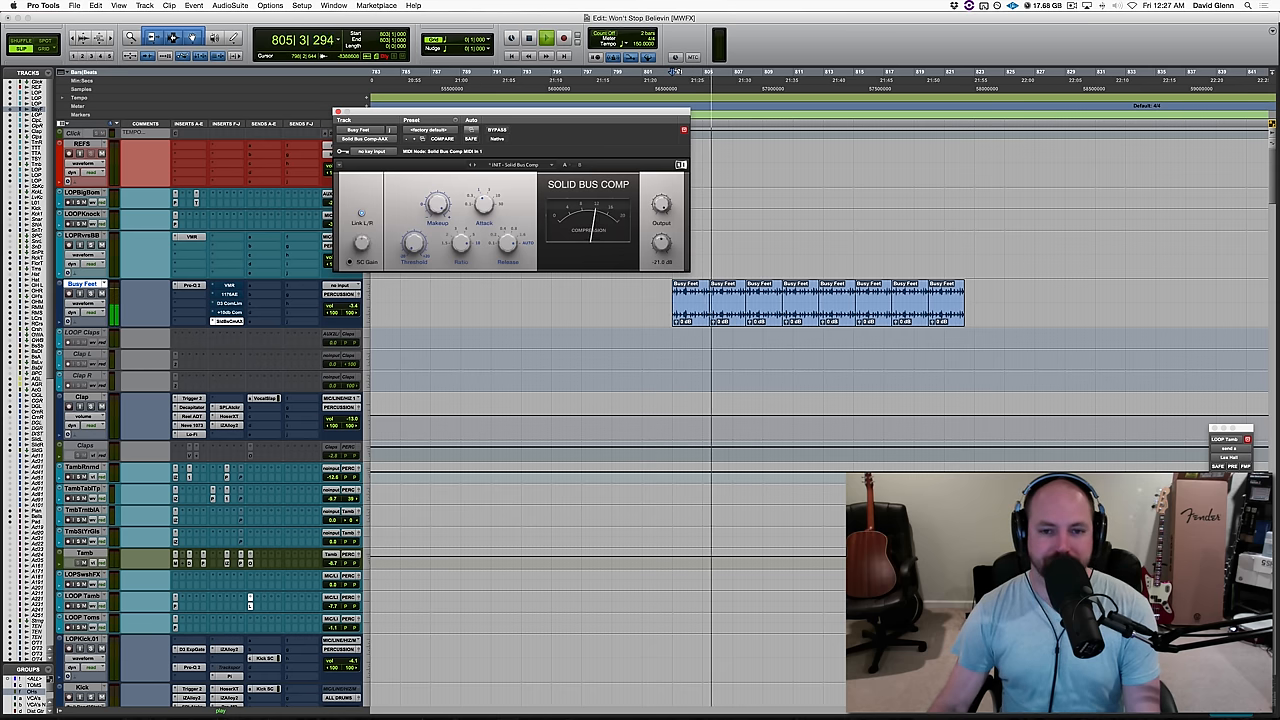
pyautogui.click(498, 130)
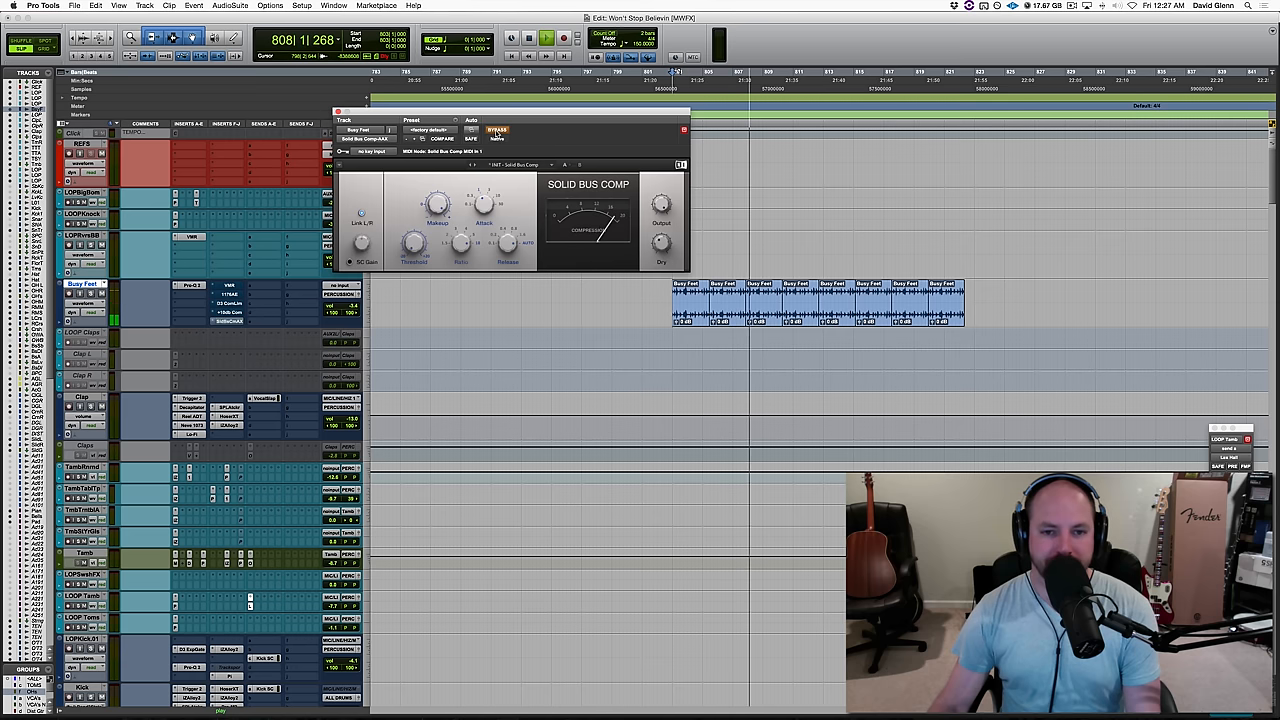
pyautogui.click(497, 131)
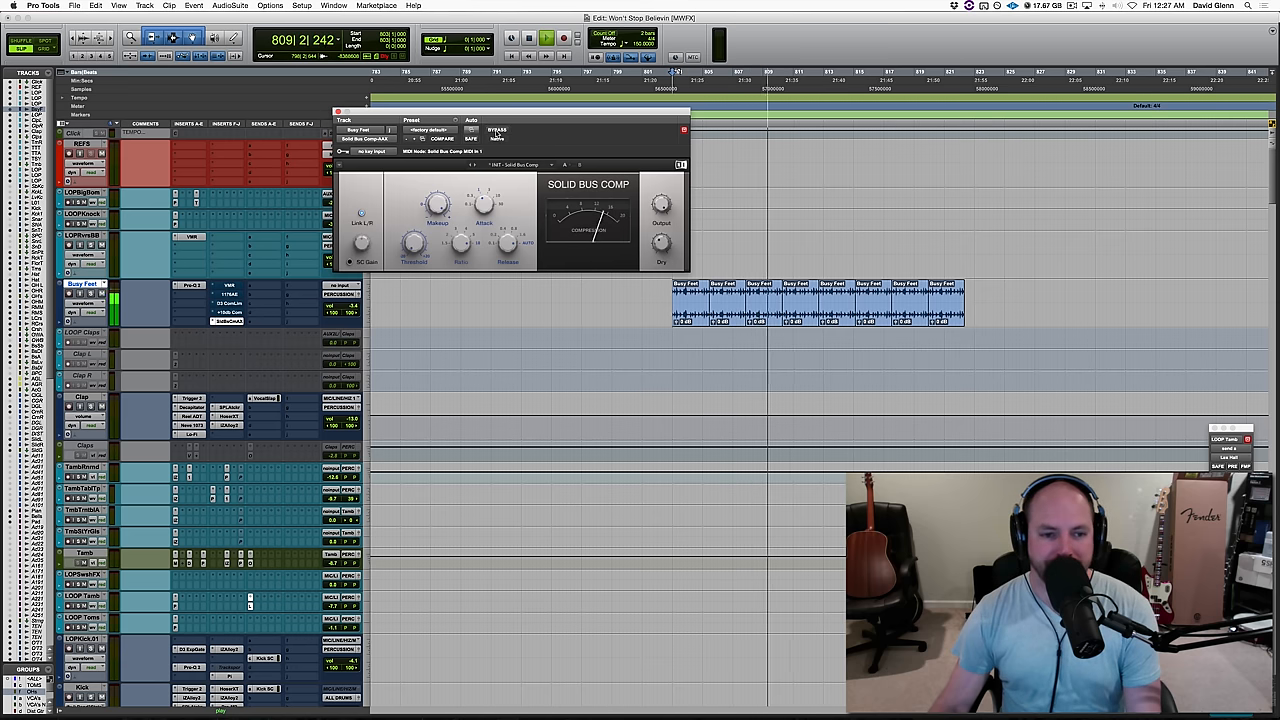
pyautogui.press('space')
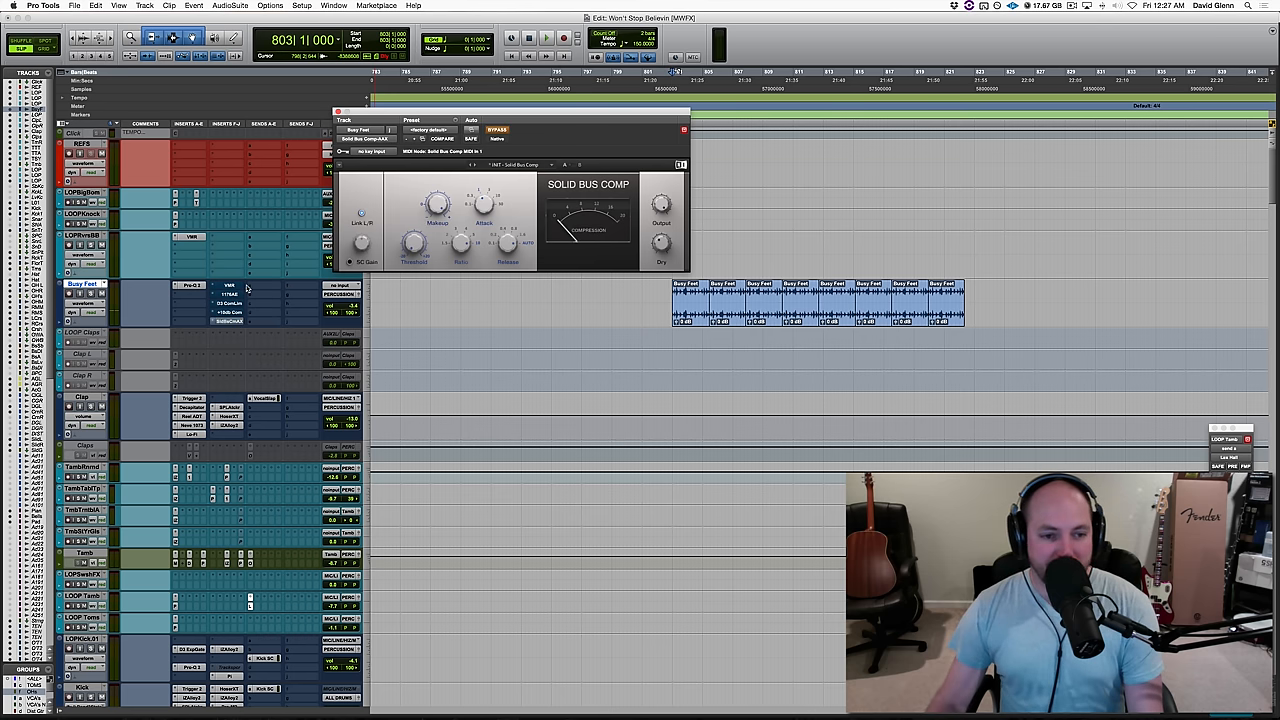
# Nudge the low-cut node, then add a bell band near 575 Hz boosted about 4.5 dB while the loop plays
pyautogui.click(189, 287)
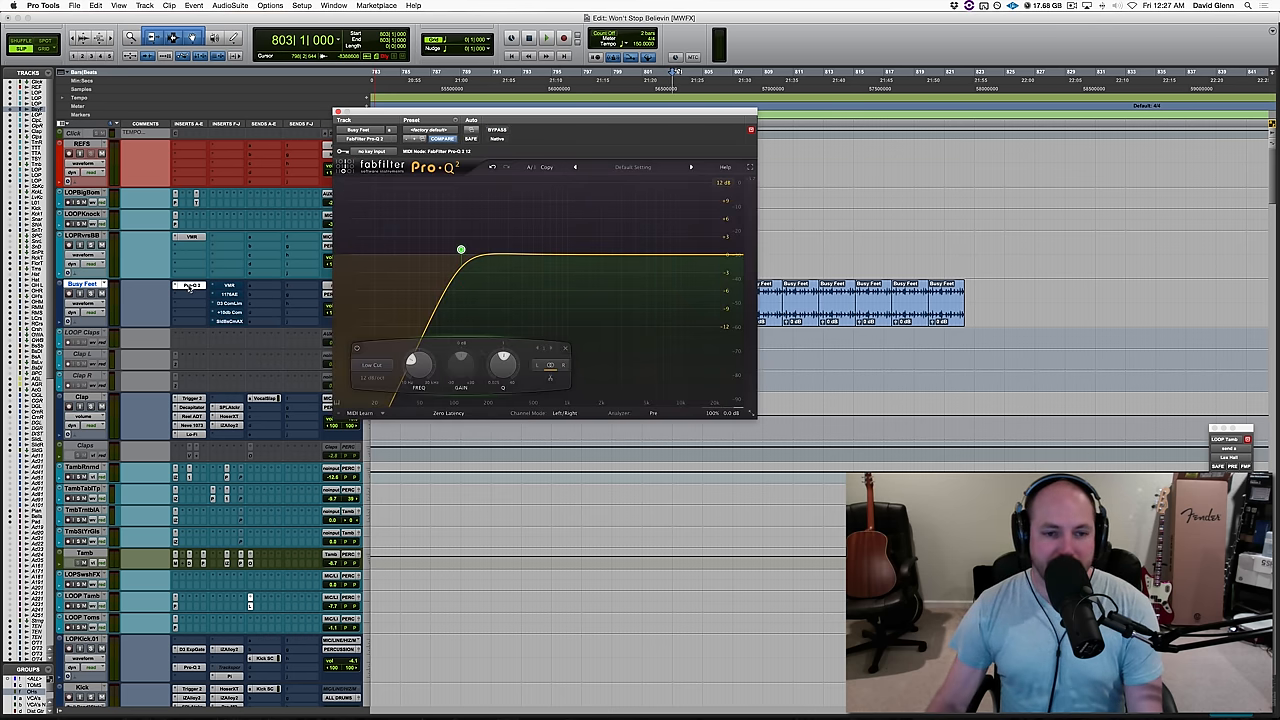
pyautogui.moveTo(461, 249); pyautogui.dragTo(460, 255)
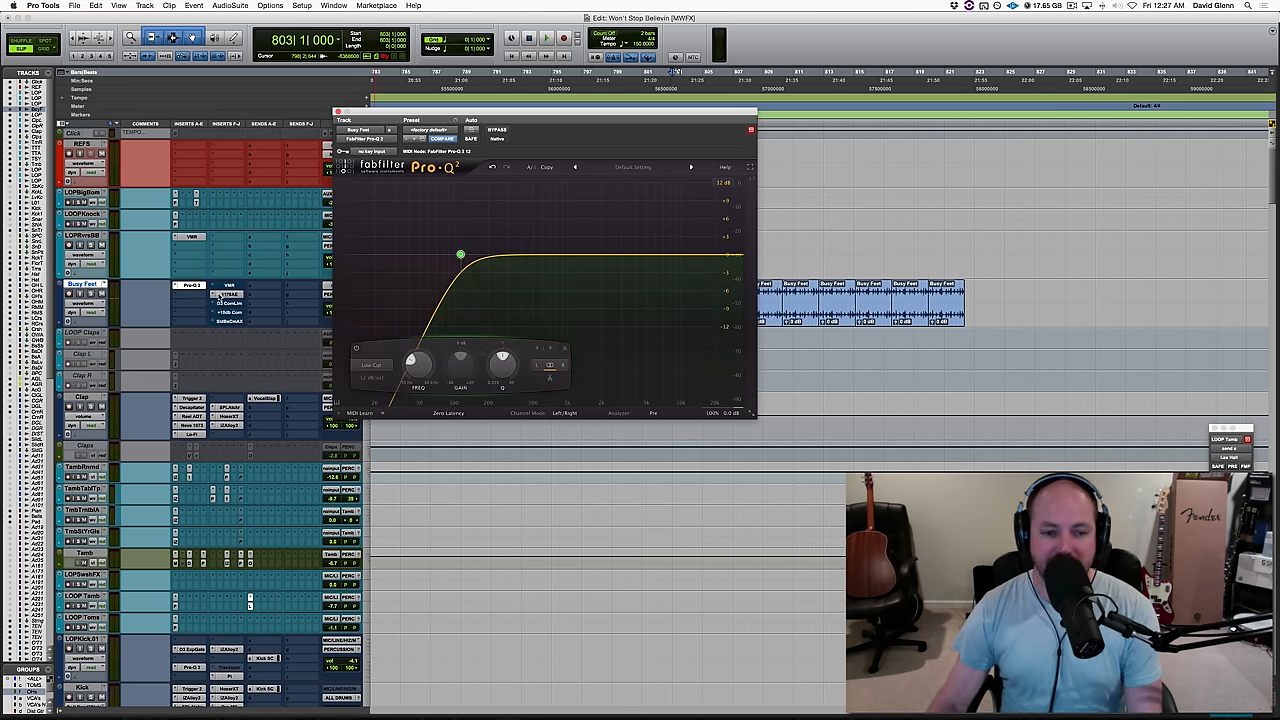
pyautogui.moveTo(553, 257)
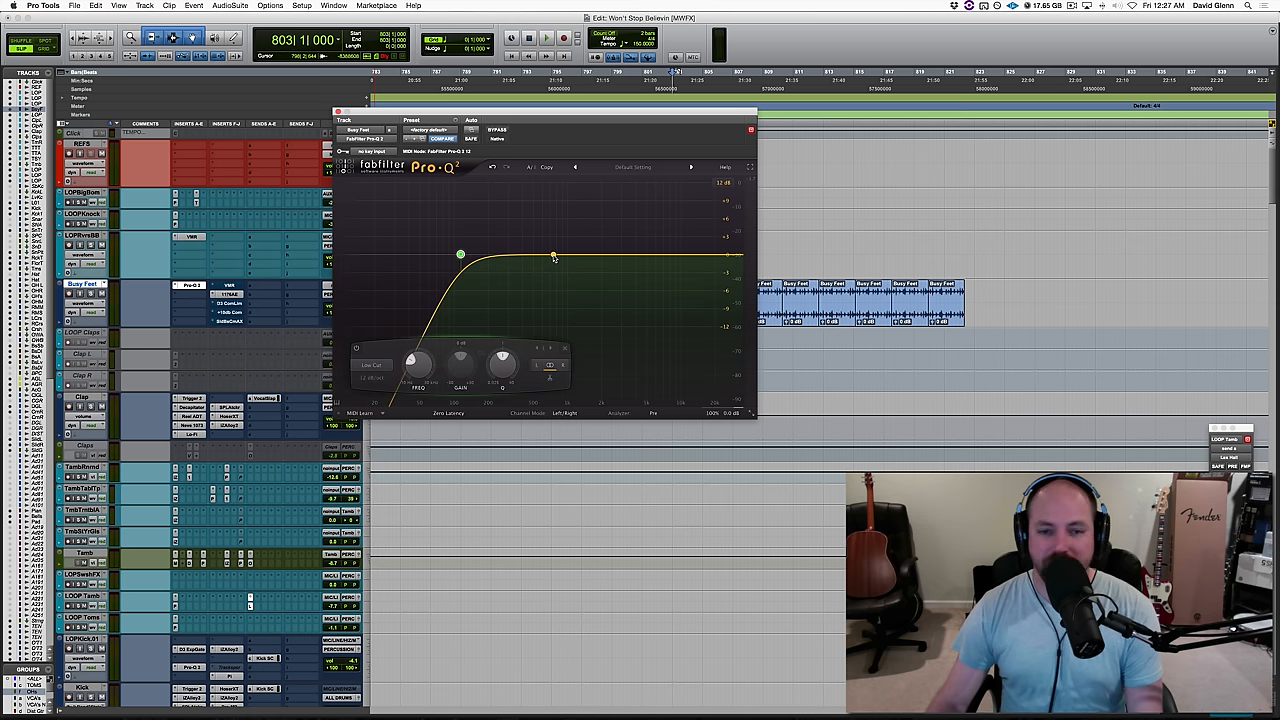
pyautogui.press('space')
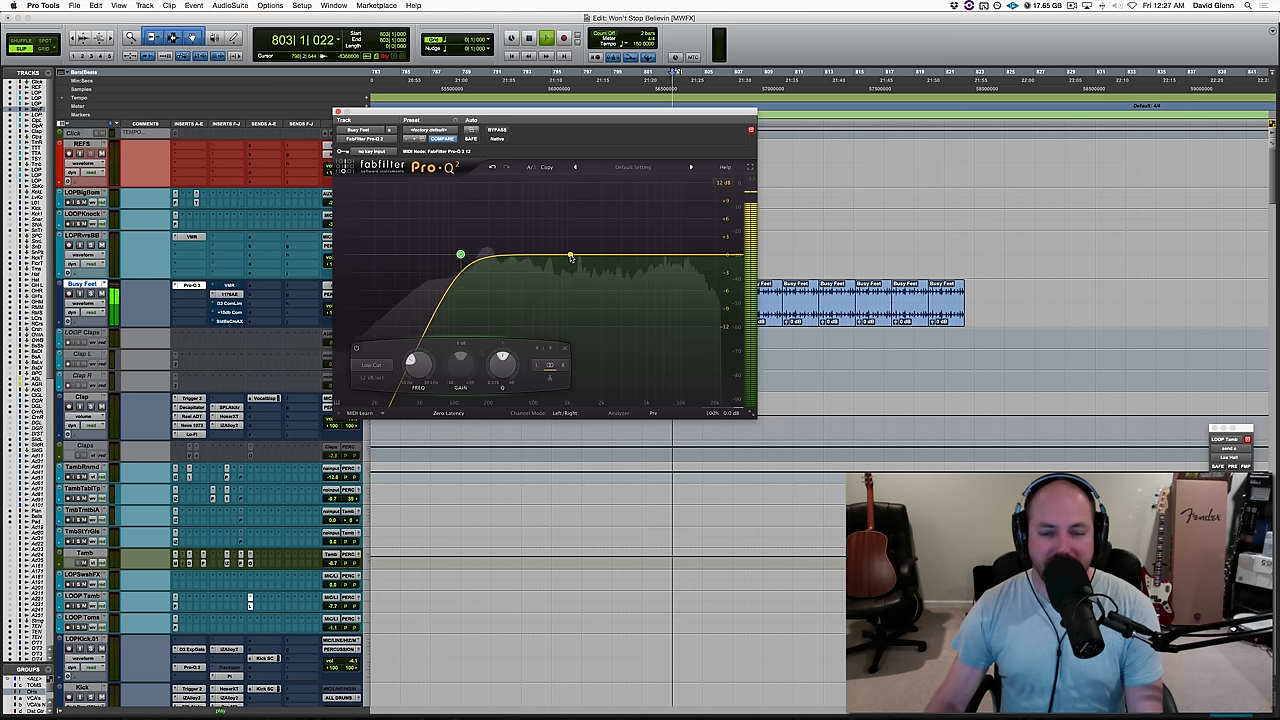
pyautogui.click(570, 257)
pyautogui.moveTo(570, 257)
pyautogui.mouseDown()
pyautogui.moveTo(563, 210)
pyautogui.moveTo(545, 228)
pyautogui.moveTo(520, 218)
pyautogui.mouseUp()
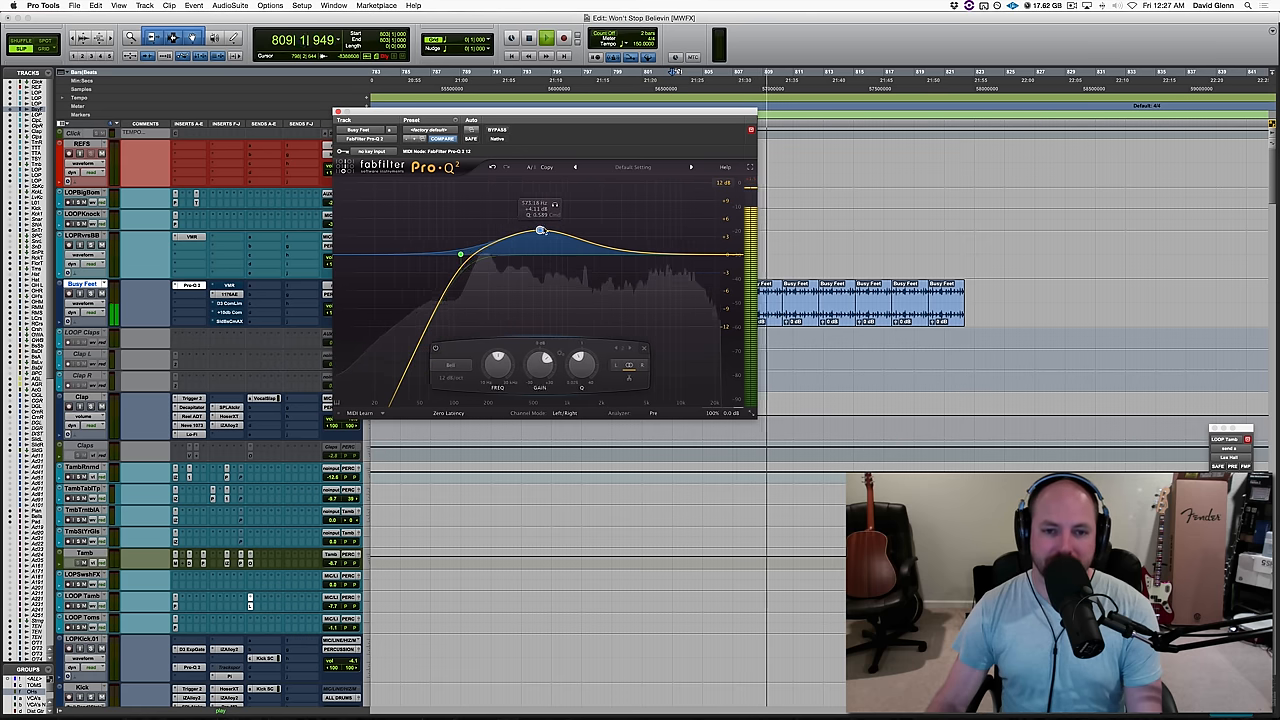
# Move the bell boost up toward 1.5 kHz and add a second upper-mid boost
pyautogui.moveTo(520, 218)
pyautogui.mouseDown()
pyautogui.moveTo(671, 223)
pyautogui.moveTo(692, 285)
pyautogui.mouseUp()
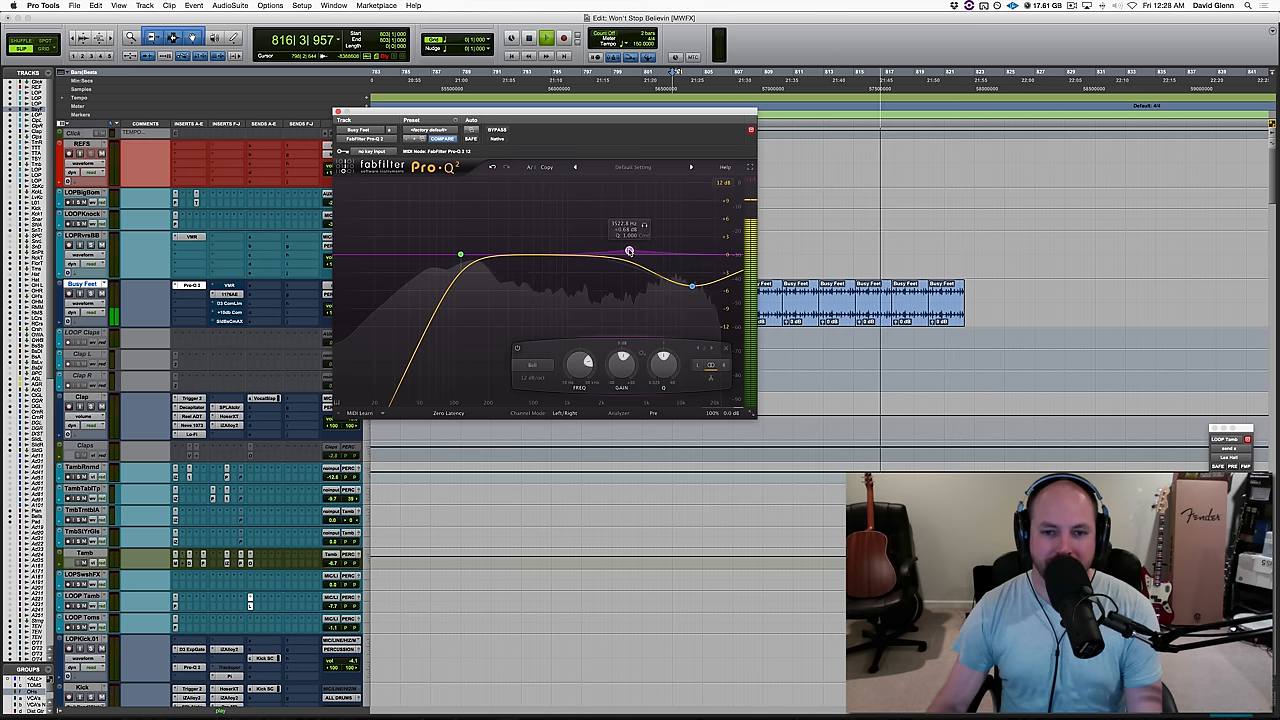
pyautogui.moveTo(617, 252)
pyautogui.mouseDown()
pyautogui.moveTo(599, 221)
pyautogui.moveTo(607, 237)
pyautogui.mouseUp()
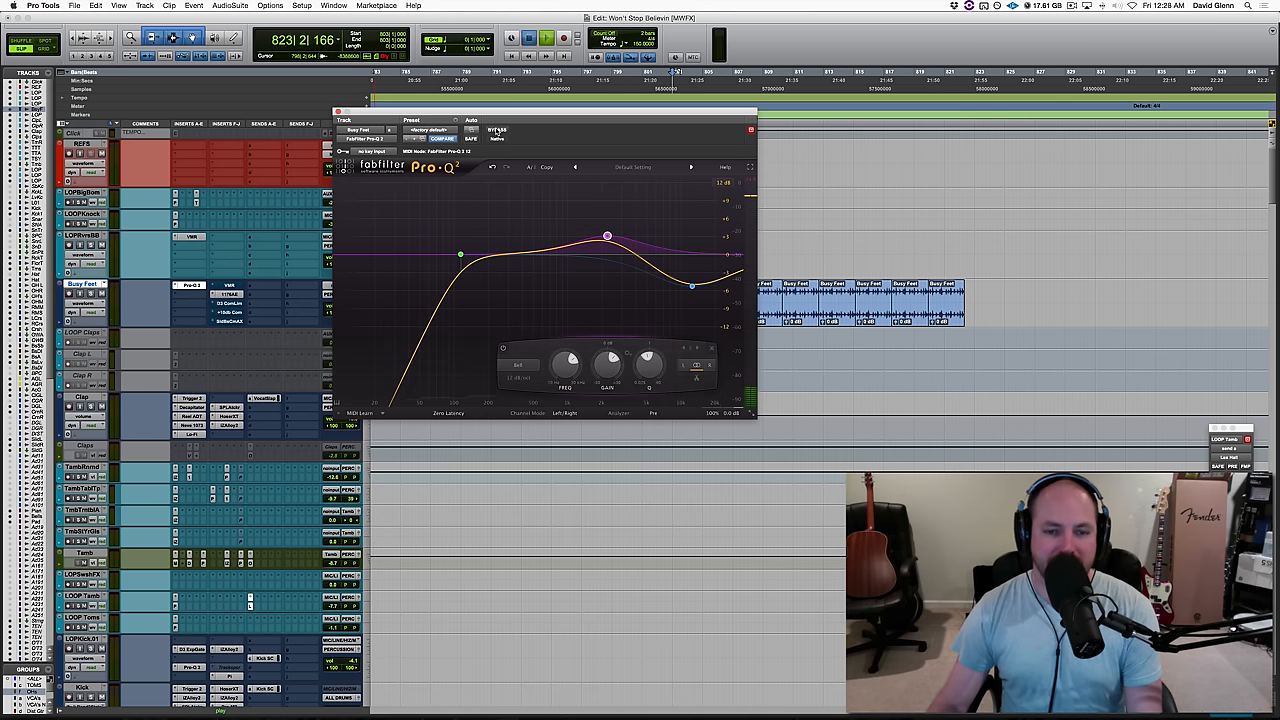
pyautogui.press('space')
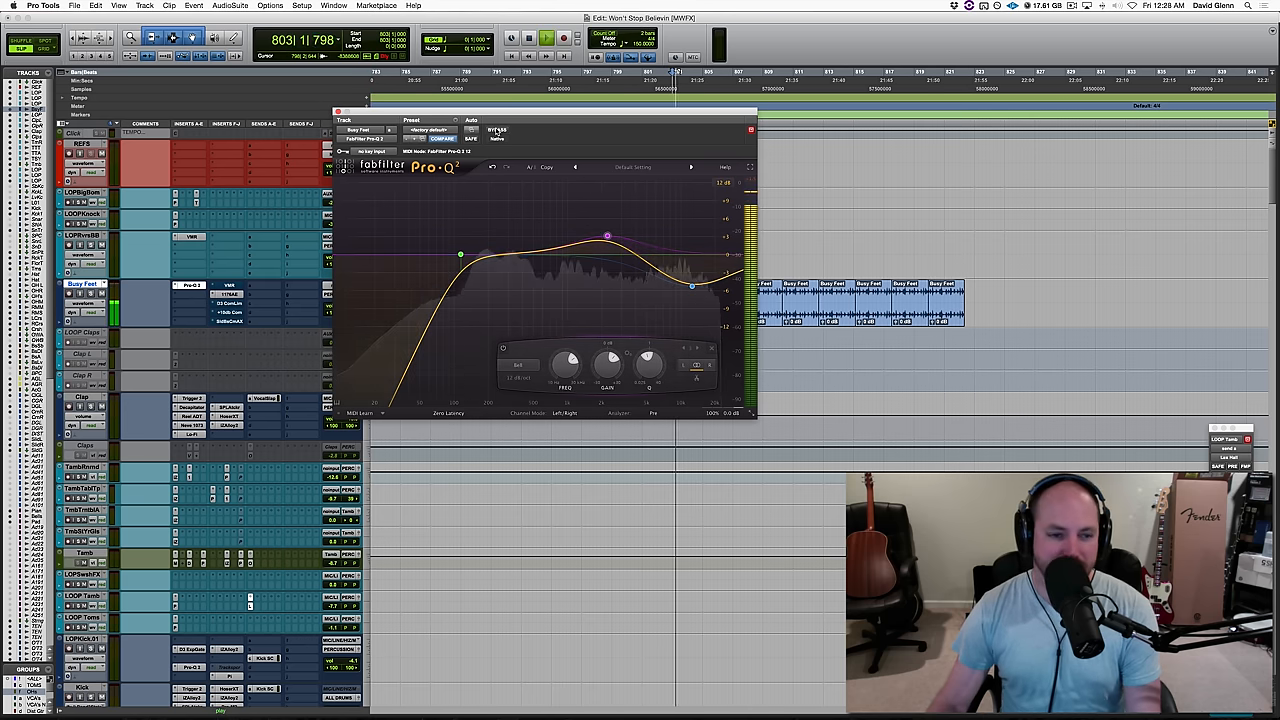
# Bypass the EQ to compare, re-enable it, and pull the upper-mid band down to a ~2.7 dB dip near 4 kHz
pyautogui.click(497, 131)
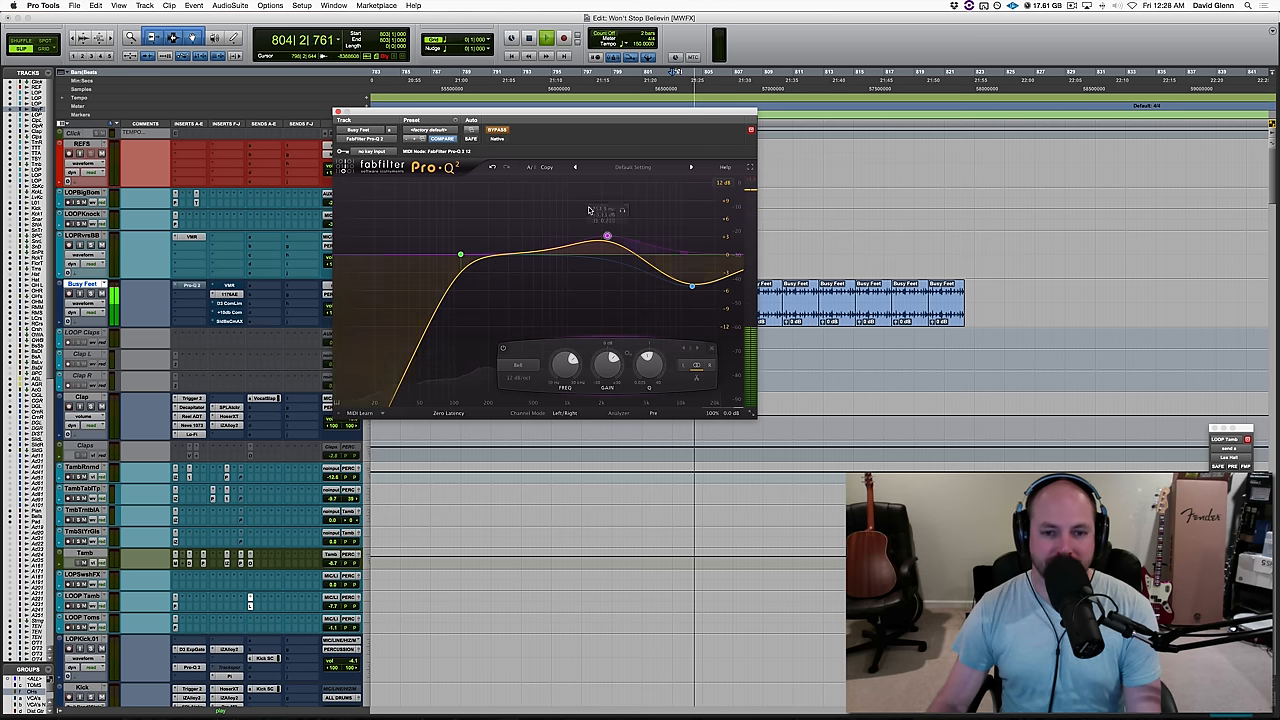
pyautogui.click(604, 234)
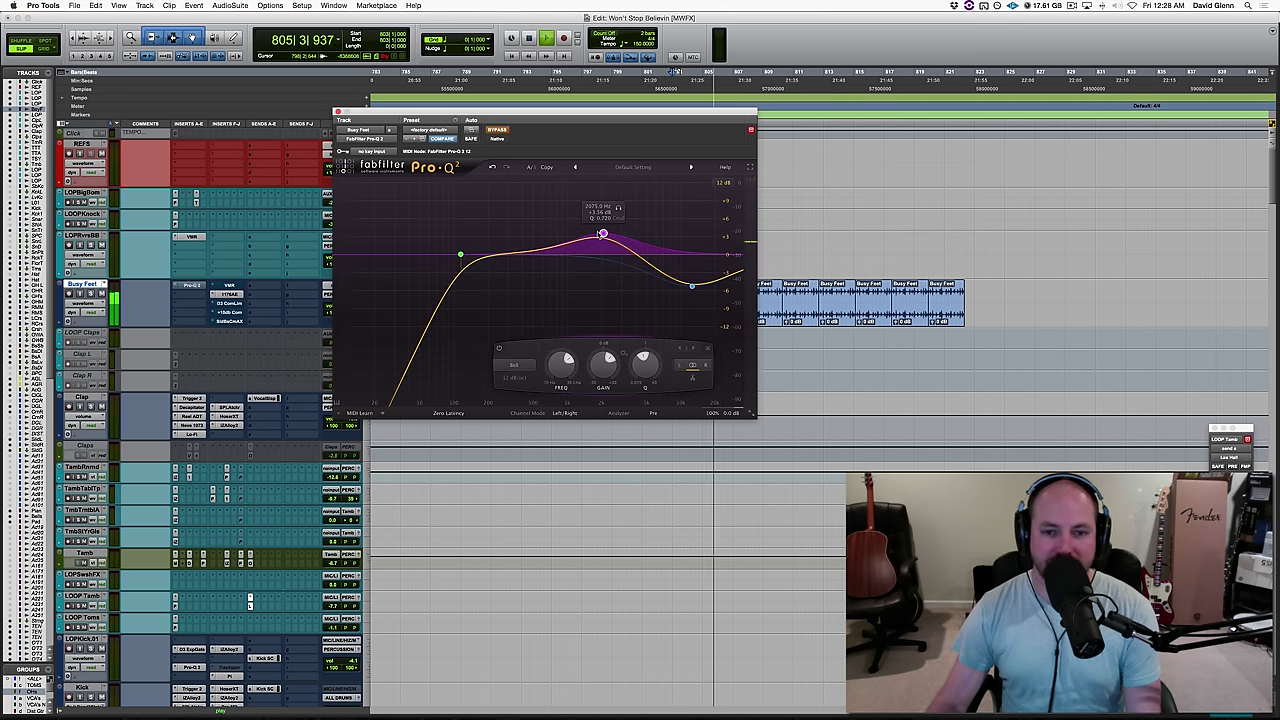
pyautogui.click(497, 130)
pyautogui.moveTo(603, 234)
pyautogui.moveTo(604, 234)
pyautogui.mouseDown()
pyautogui.moveTo(587, 238)
pyautogui.moveTo(638, 271)
pyautogui.mouseUp()
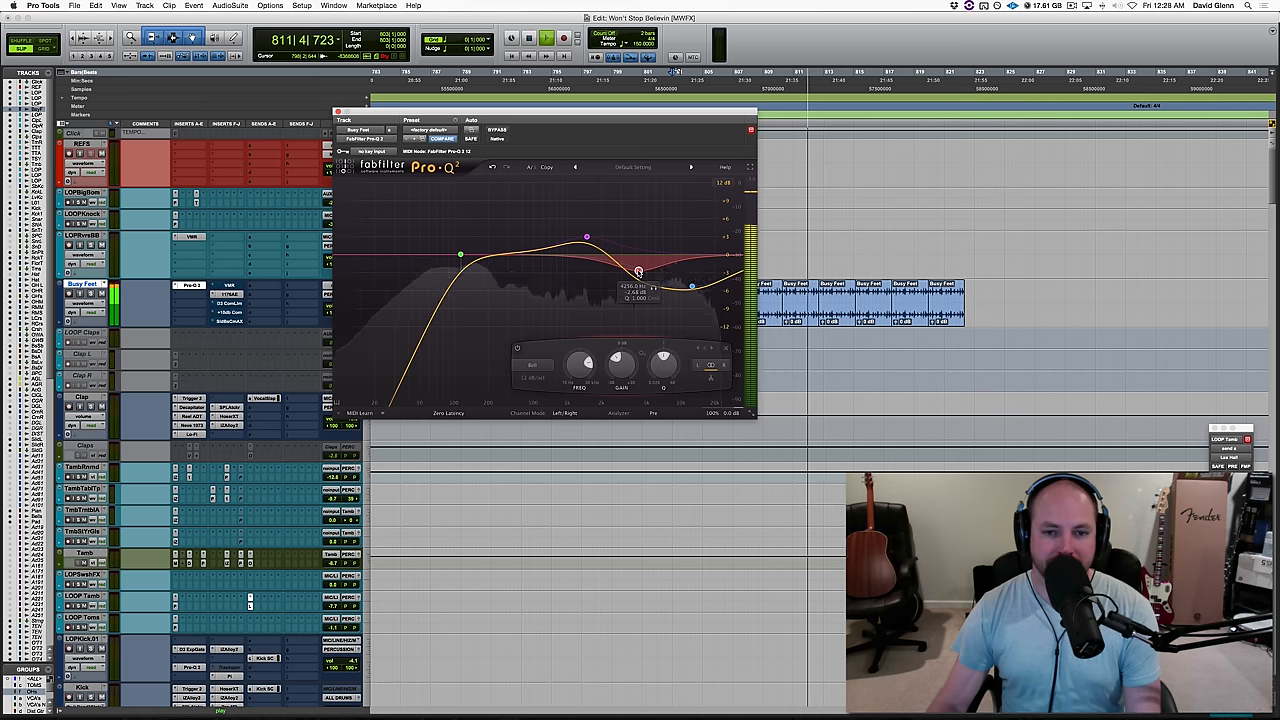
# Add a low-mid cut band and move its dip up to about 100 Hz
pyautogui.moveTo(532, 248)
pyautogui.mouseDown()
pyautogui.moveTo(532, 219)
pyautogui.moveTo(519, 224)
pyautogui.moveTo(533, 206)
pyautogui.moveTo(535, 286)
pyautogui.moveTo(440, 308)
pyautogui.moveTo(444, 318)
pyautogui.mouseUp()
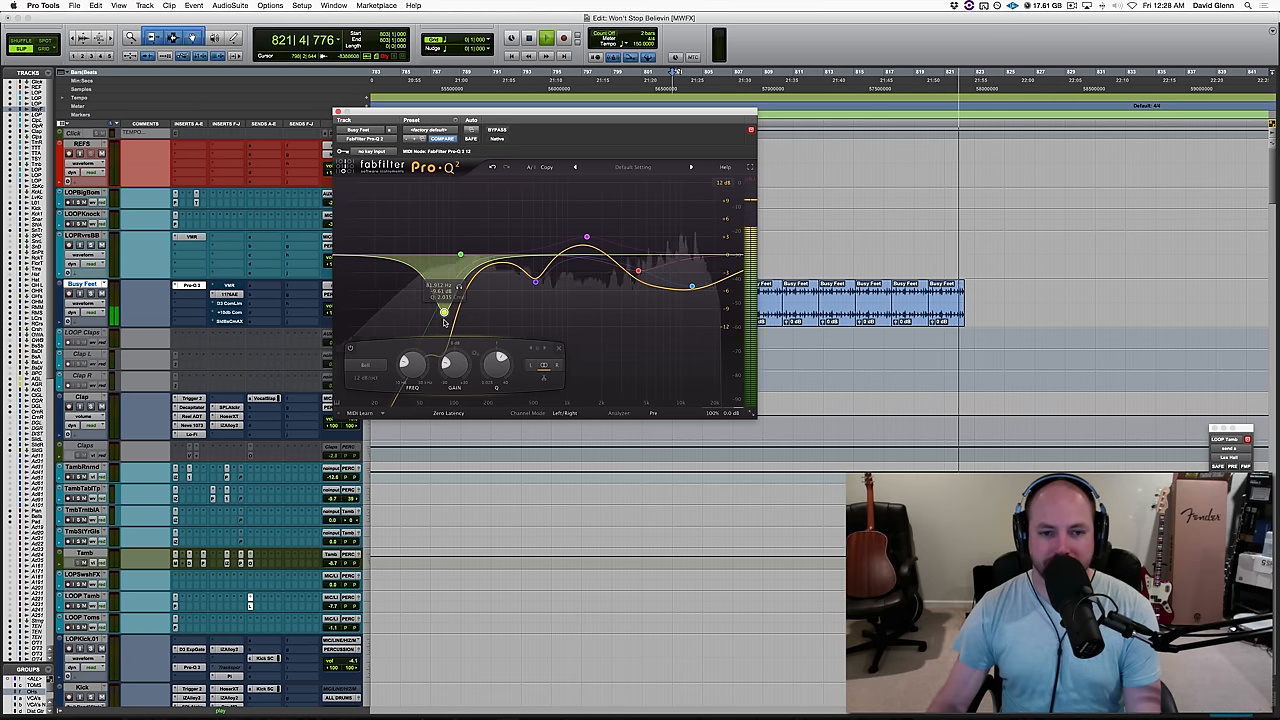
pyautogui.moveTo(444, 318); pyautogui.dragTo(455, 312)
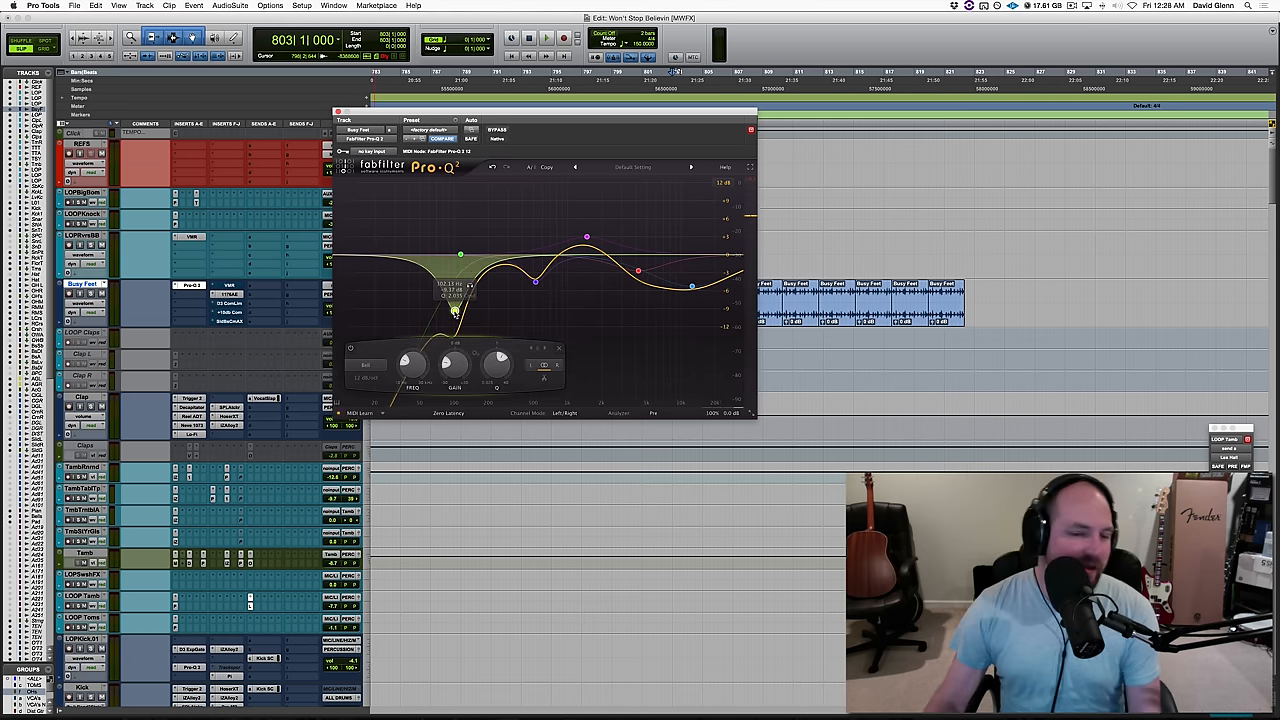
pyautogui.scroll(3, 455, 312)
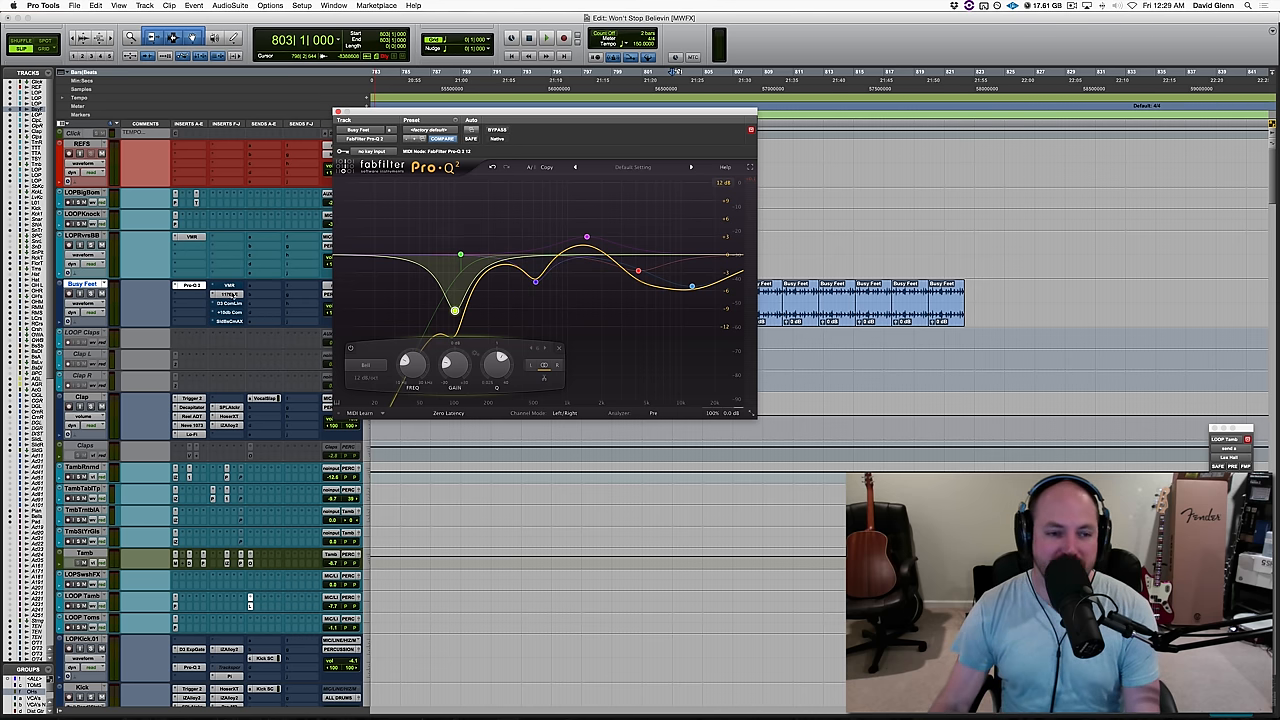
# Close the Pro-Q 2 window, reopen it briefly from the Busy Feet insert, and close it again
pyautogui.click(192, 287)
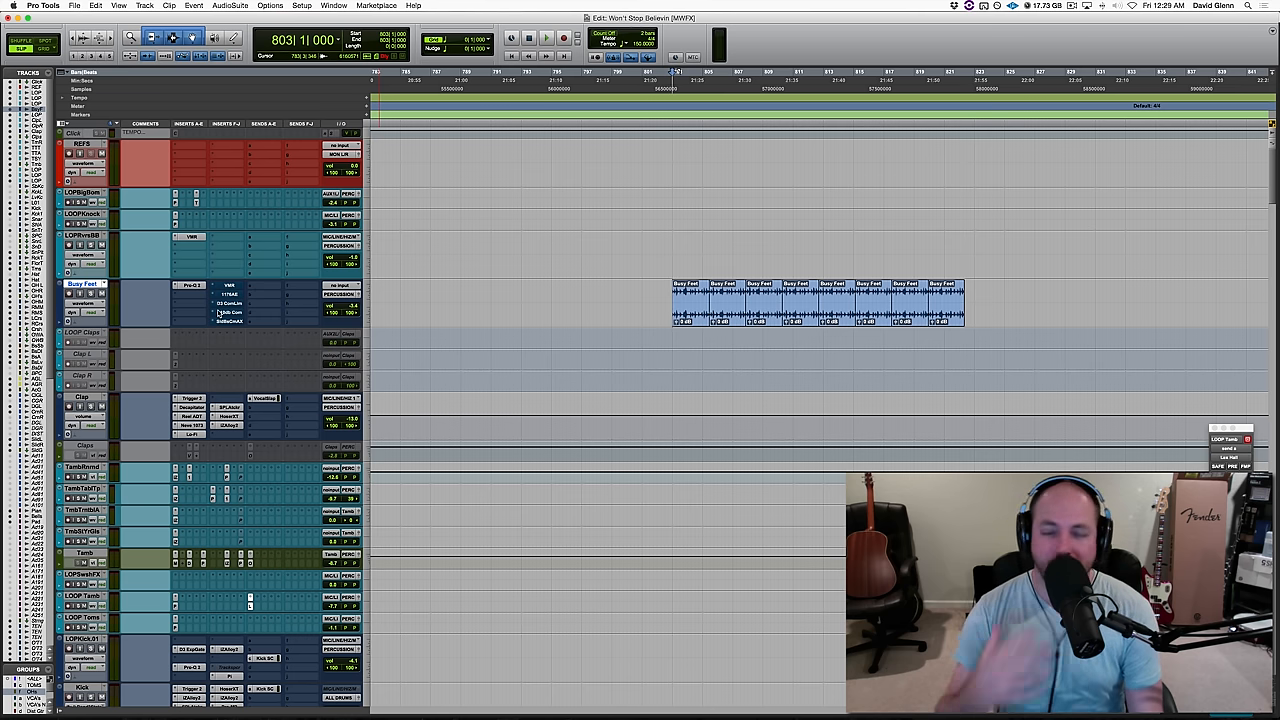
pyautogui.click(192, 287)
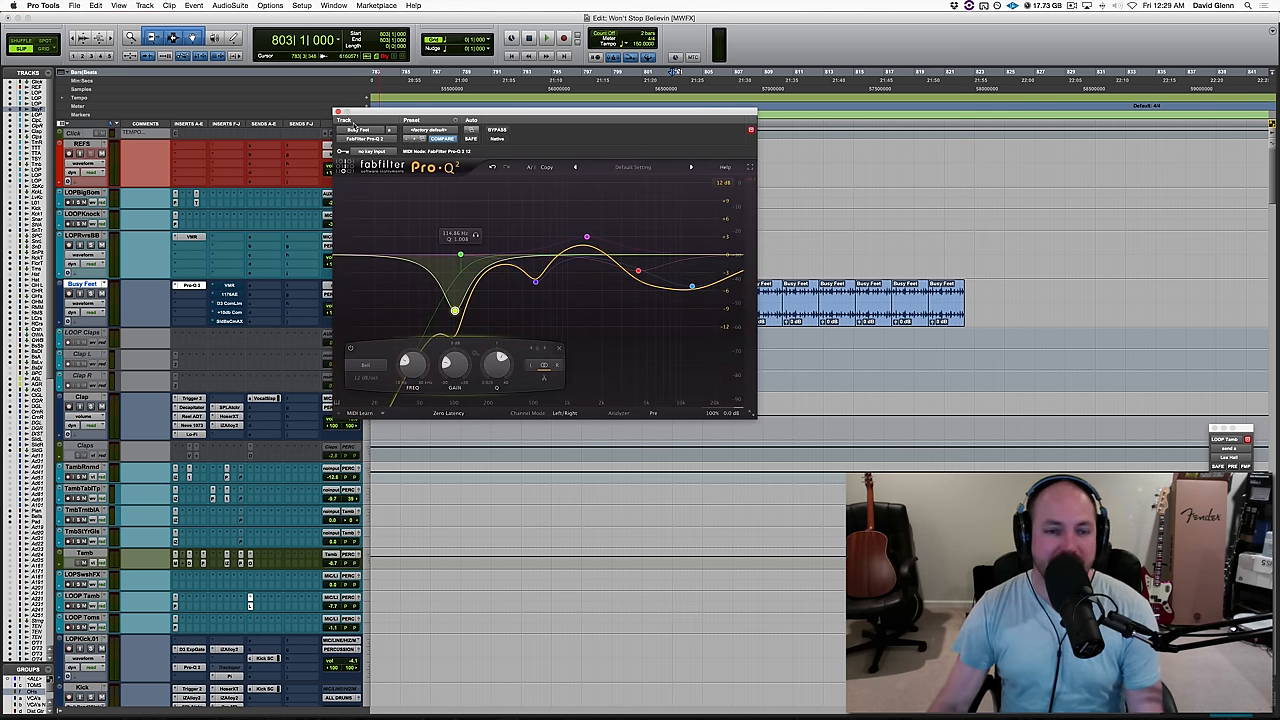
pyautogui.click(339, 111)
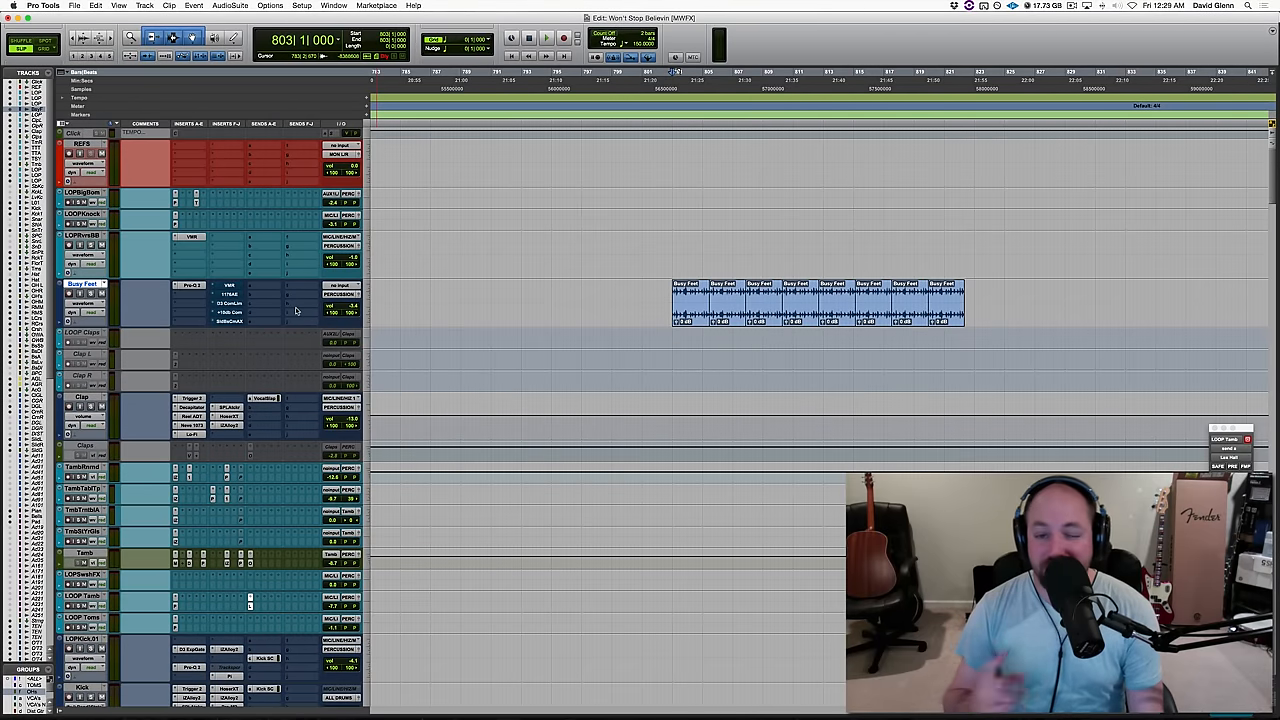